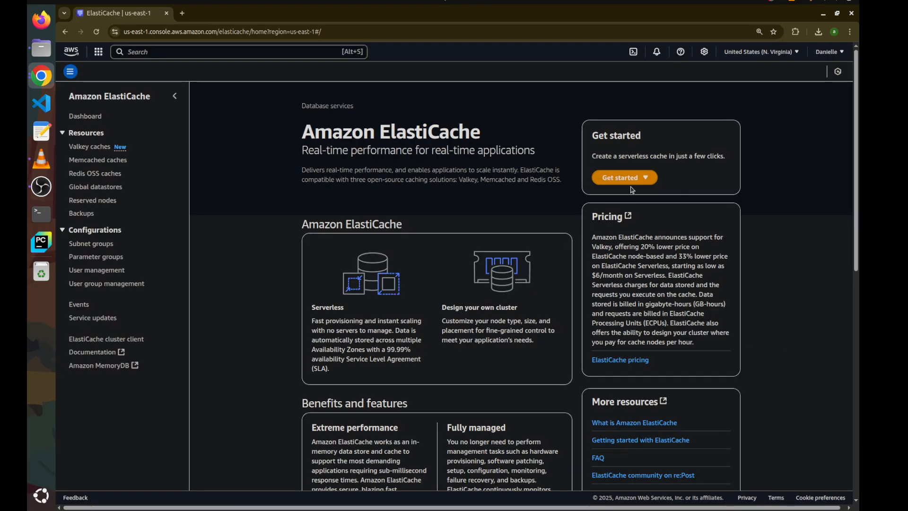
Start creating a Redis OSS cache from the ElastiCache home page, continuing with Redis OSS instead of Valkey.
left_click(623, 178)
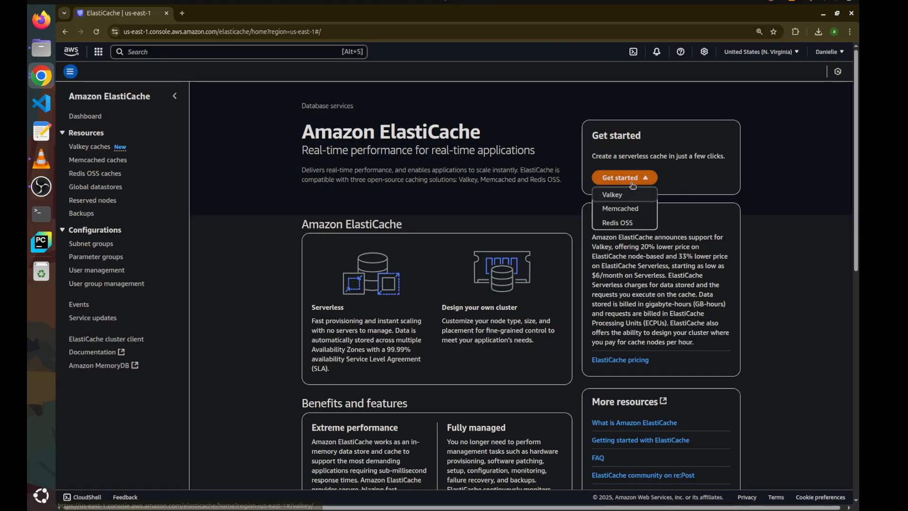
left_click(627, 225)
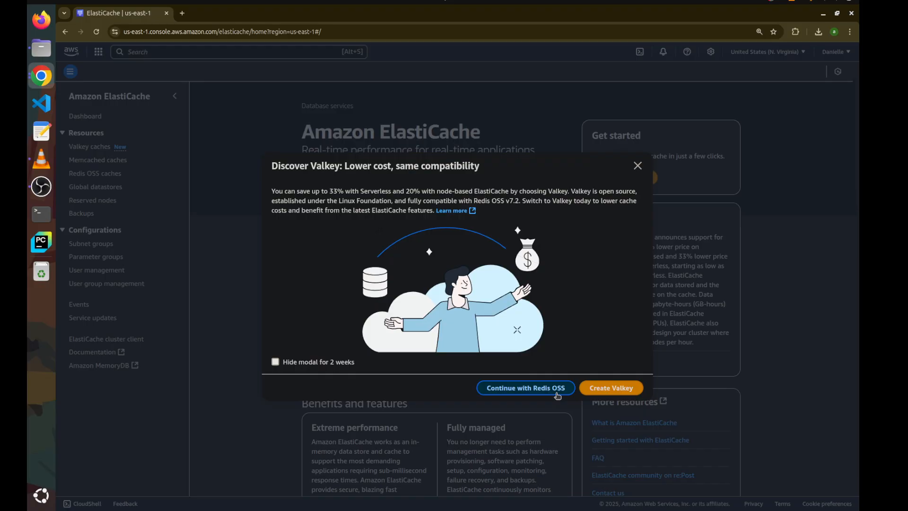
key("alt+Tab")
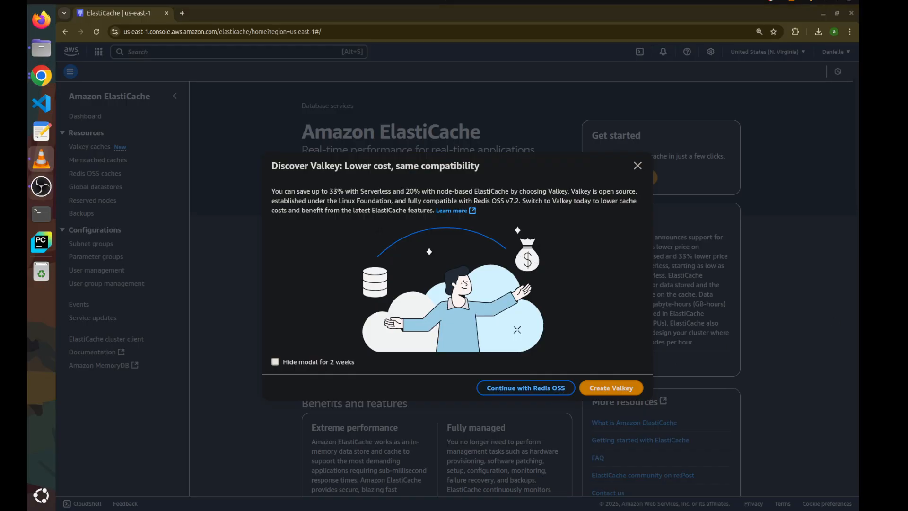
left_click(536, 388)
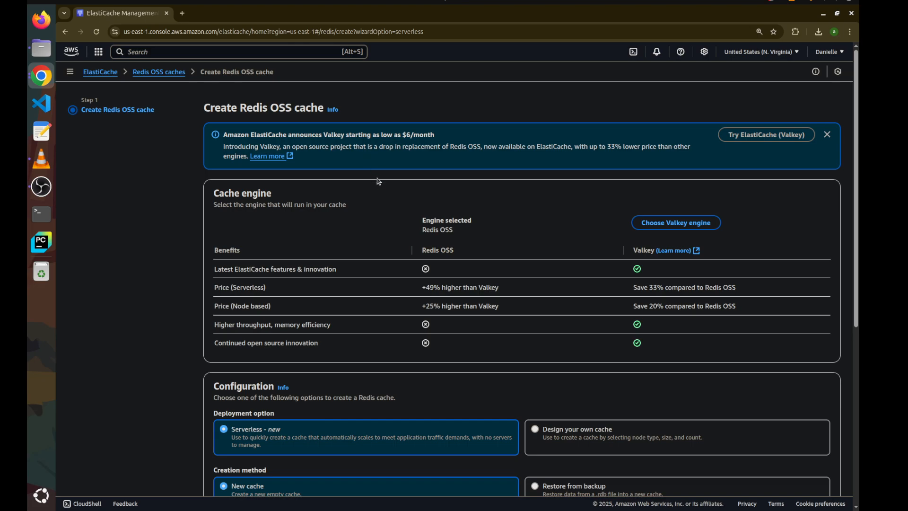
Review the Redis OSS and Valkey engine comparison and choose the Design your own cache deployment option.
left_click_drag(420, 220, 681, 355)
left_click(681, 354)
scroll(683, 358, "down", 5)
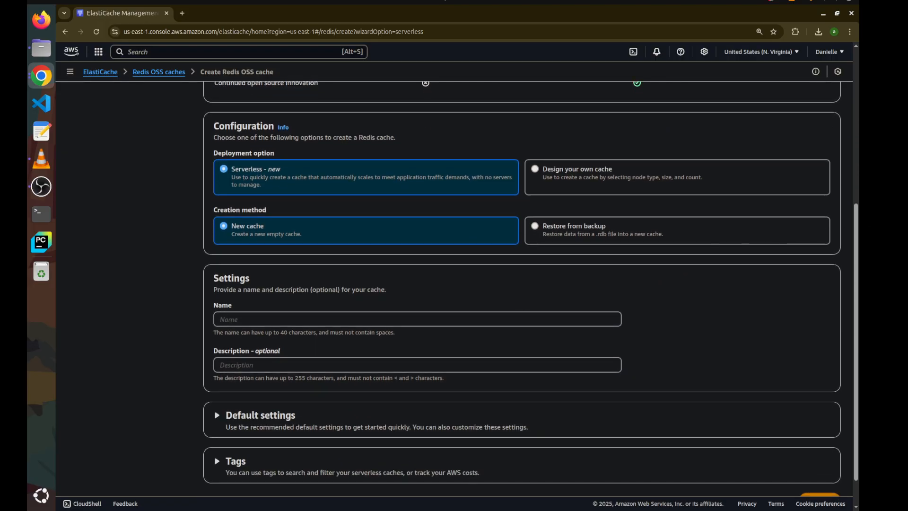
key("alt+Tab")
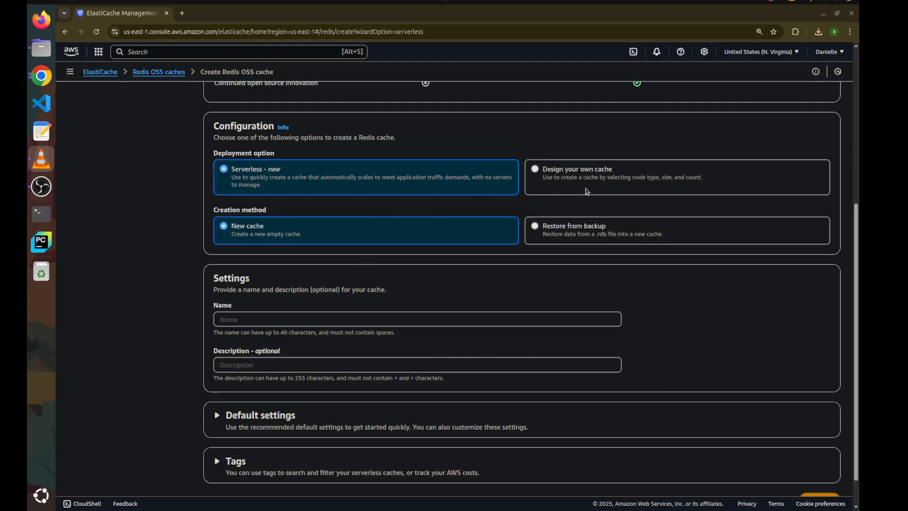
left_click(616, 182)
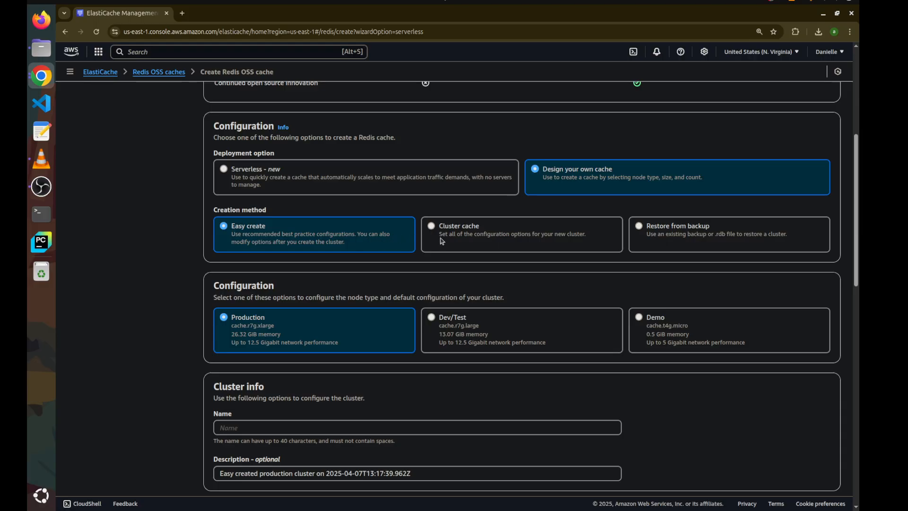
Try the Restore from backup and Easy create methods, including the Dev/Test and Demo configurations.
left_click(675, 235)
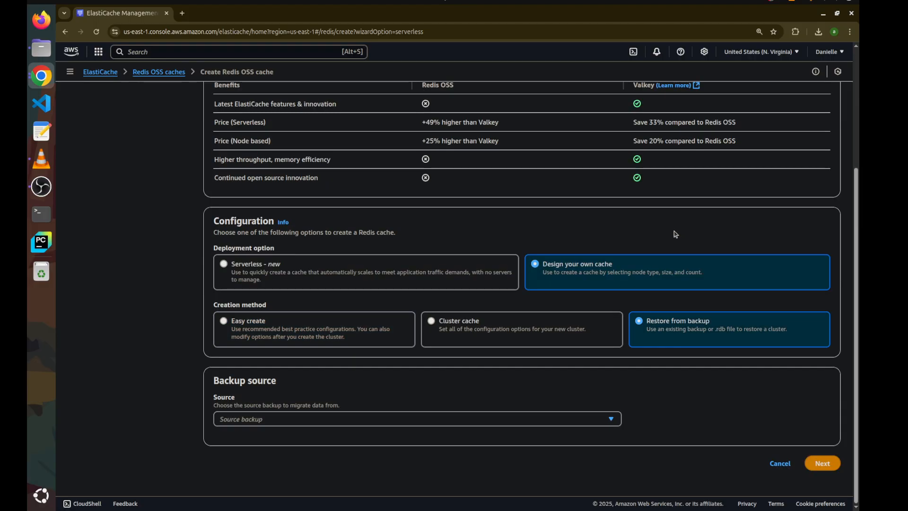
left_click(352, 343)
scroll(464, 317, "down", 2)
scroll(463, 319, "down", 1)
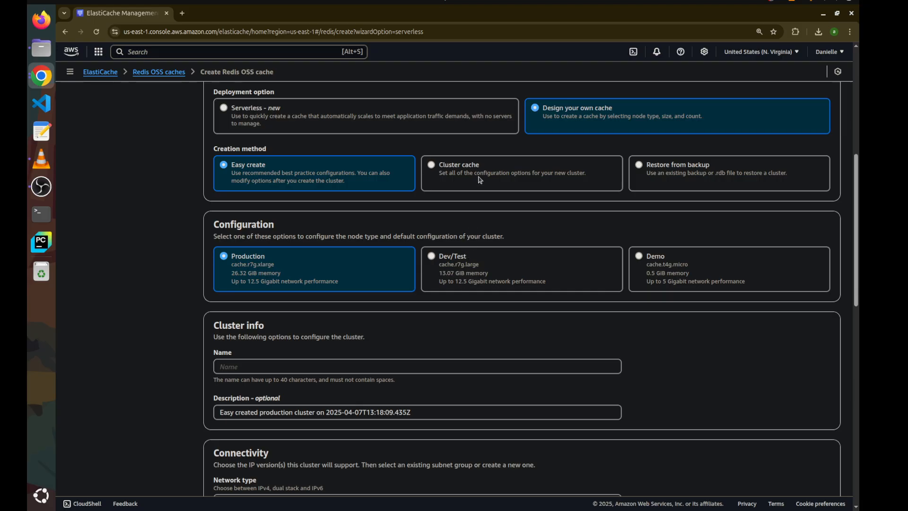
left_click(487, 264)
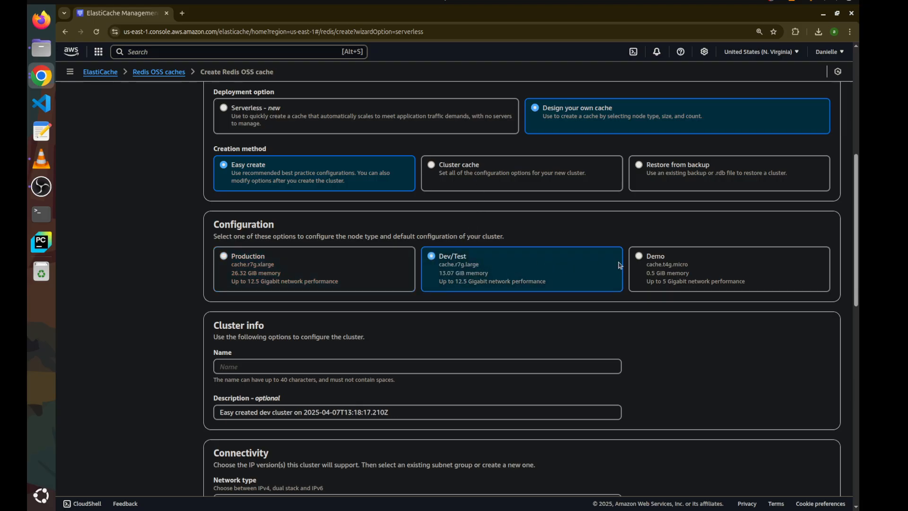
left_click(681, 264)
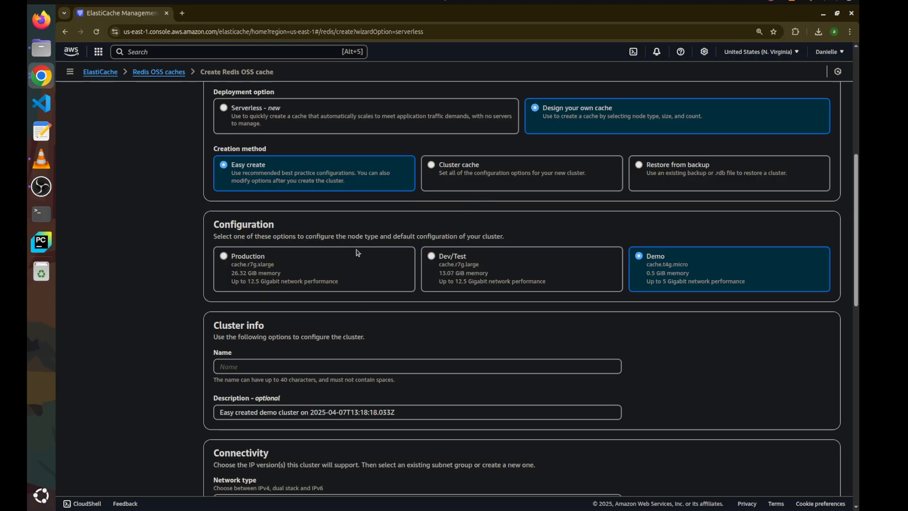
Select the Cluster cache creation method and name the cluster demo-cluster.
left_click(471, 176)
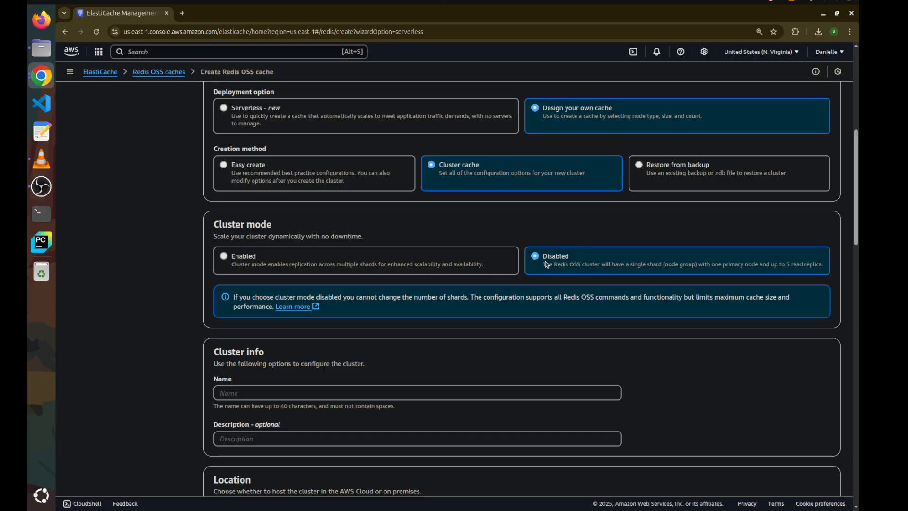
scroll(546, 265, "down", 2)
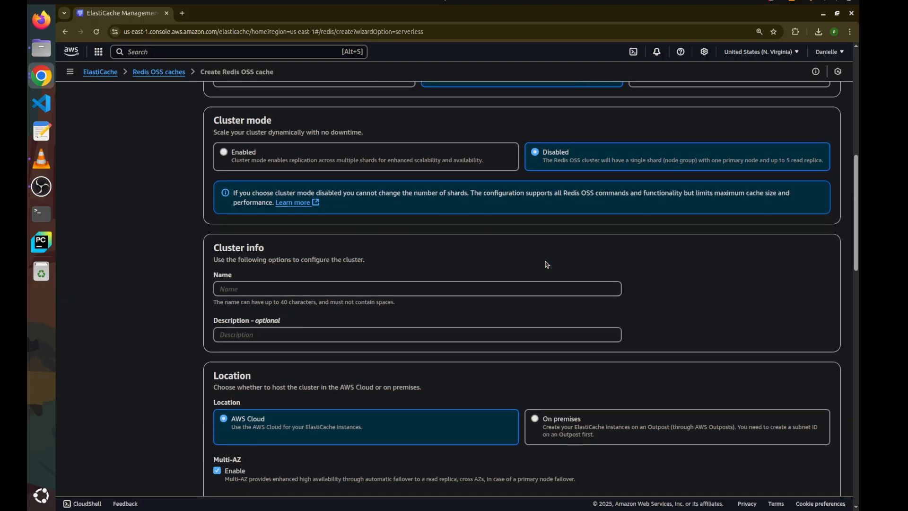
scroll(546, 265, "down", 1)
left_click(491, 238)
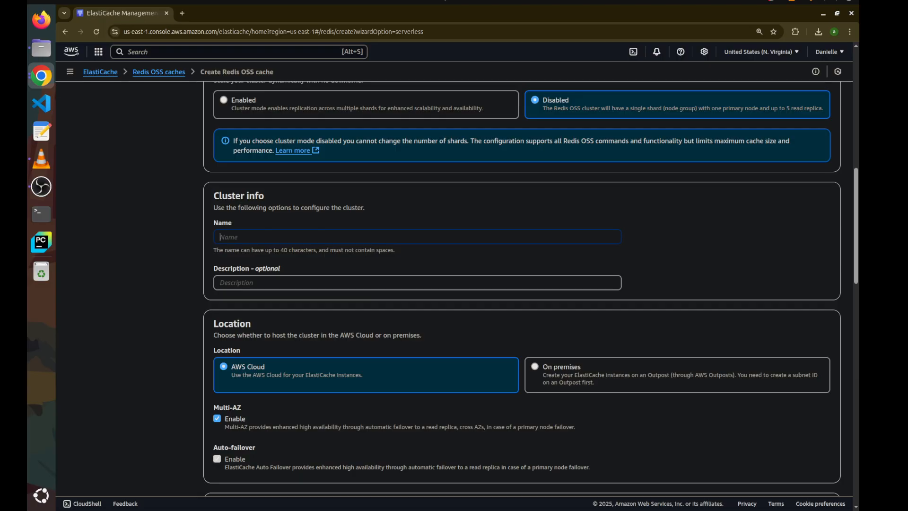
type("demo-cluster")
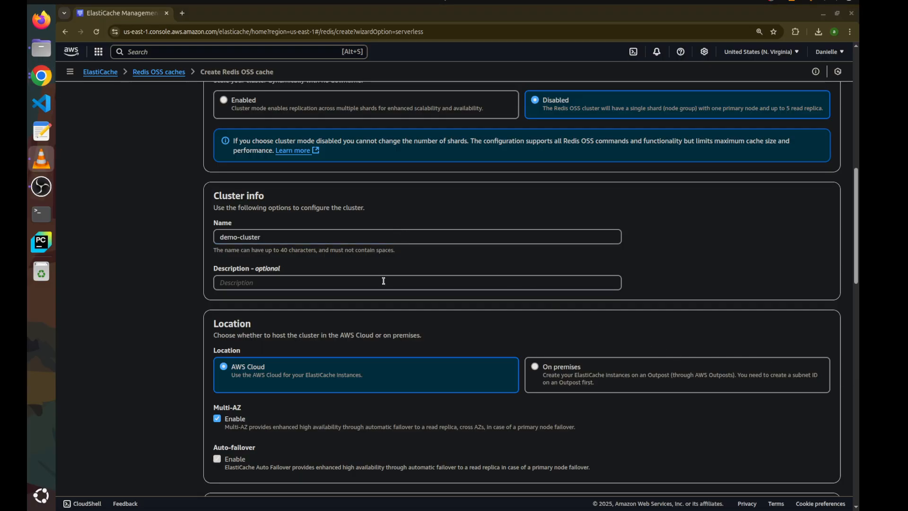
Try the On premises location for the cluster and switch back to AWS Cloud.
scroll(378, 338, "down", 2)
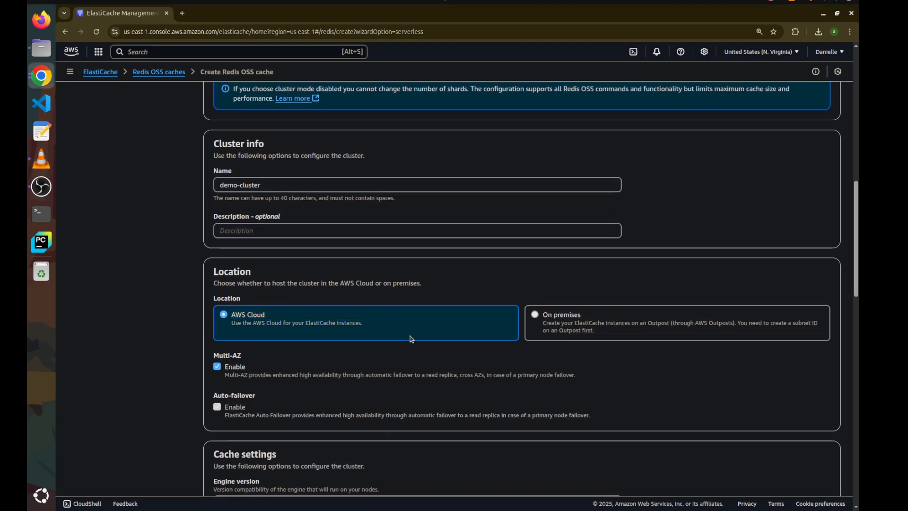
left_click(574, 332)
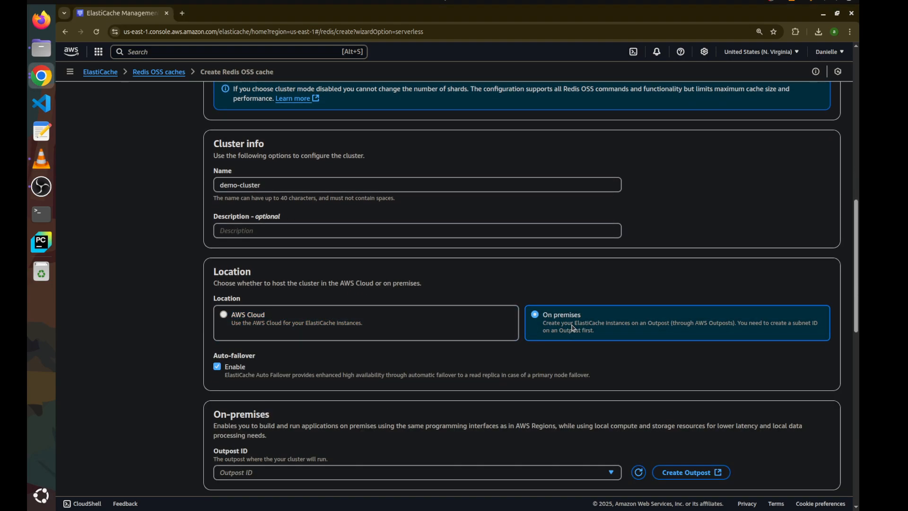
left_click(458, 317)
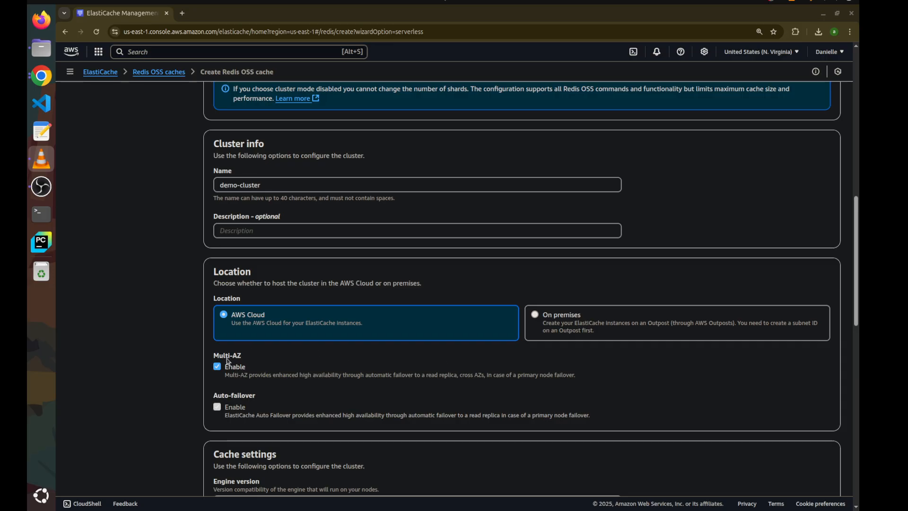
Disable Multi-AZ and Auto-failover for the cluster.
scroll(245, 375, "down", 1)
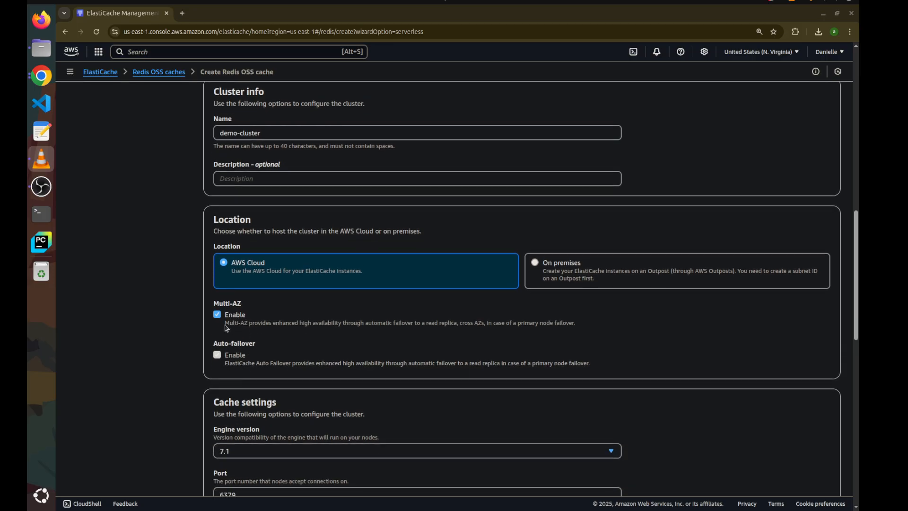
left_click(220, 317)
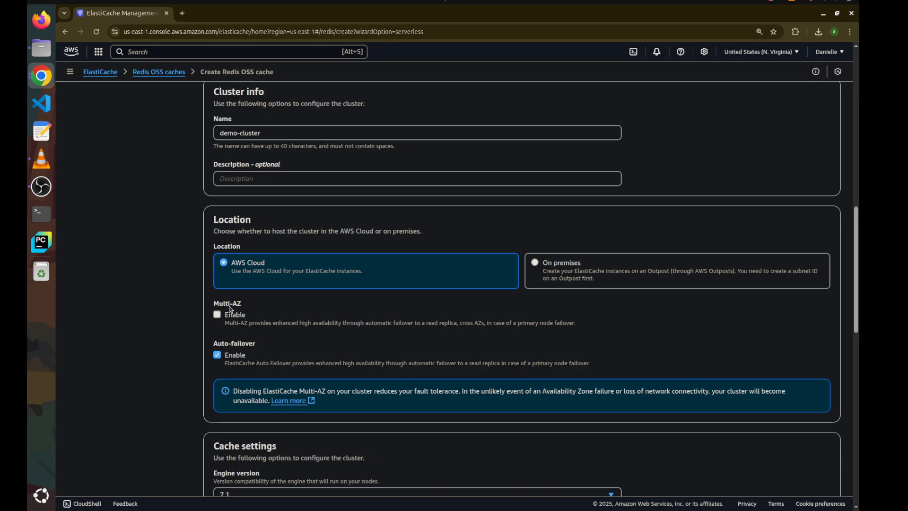
scroll(230, 309, "down", 2)
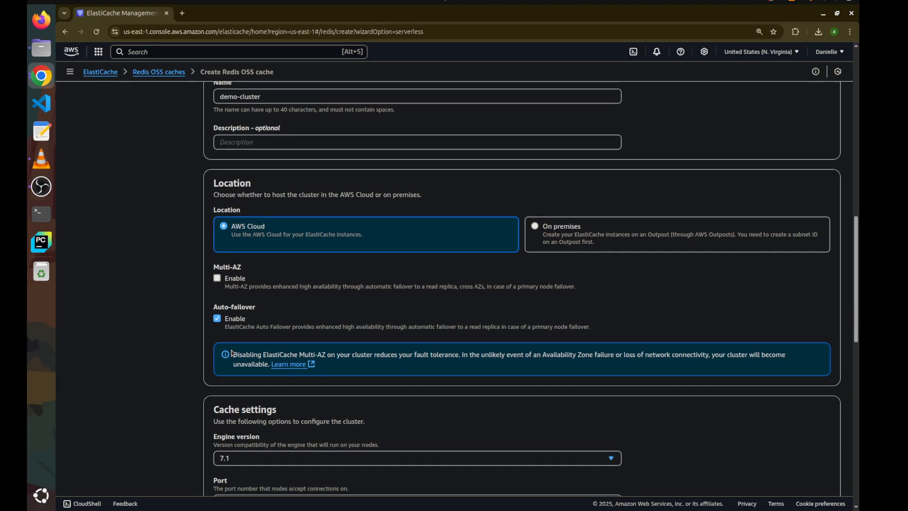
left_click_drag(235, 254, 284, 266)
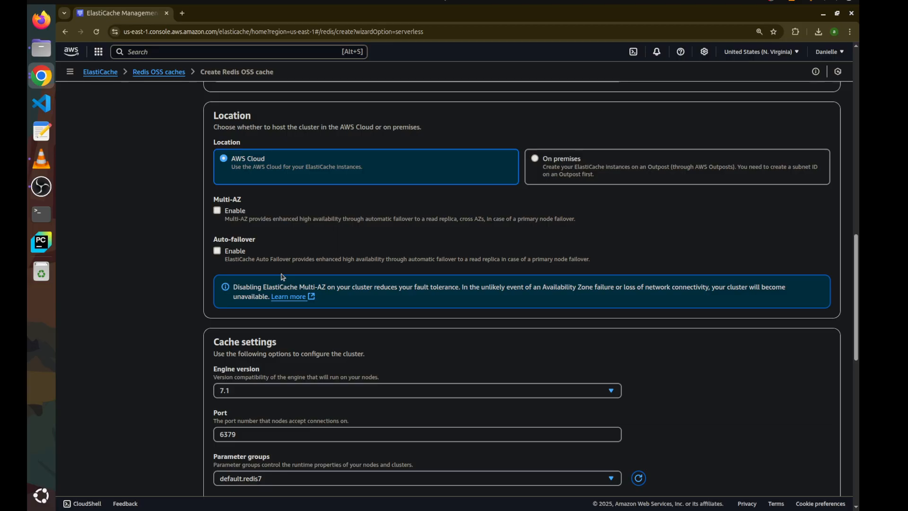
Set the node type to cache.t2.micro and the number of replicas to 0 in the cache settings.
scroll(282, 276, "down", 3)
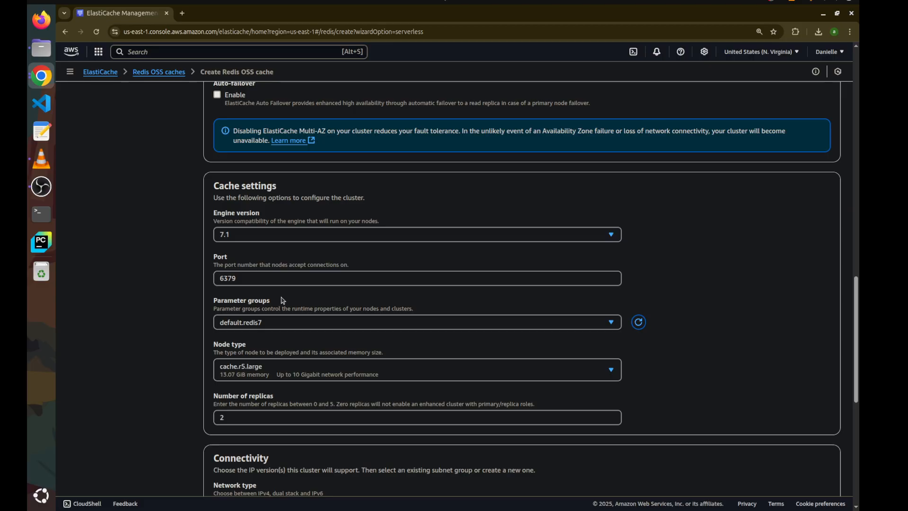
left_click(297, 377)
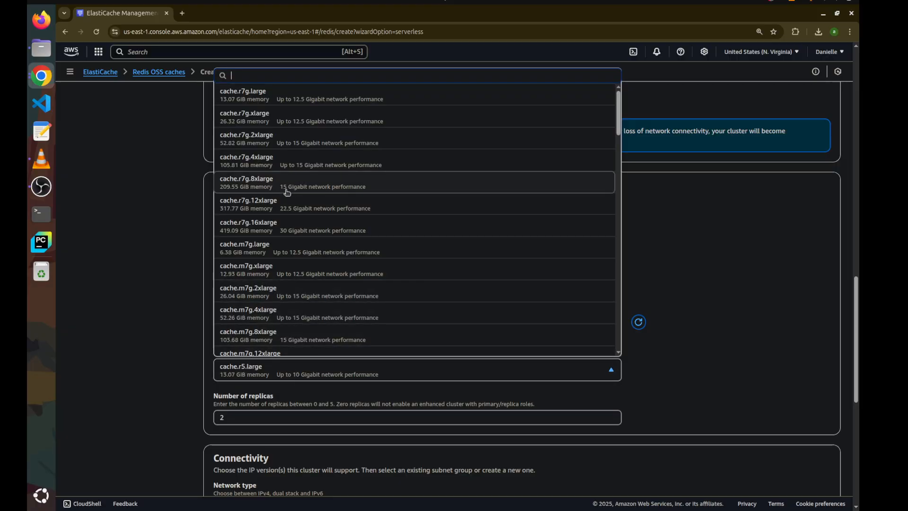
type("micro")
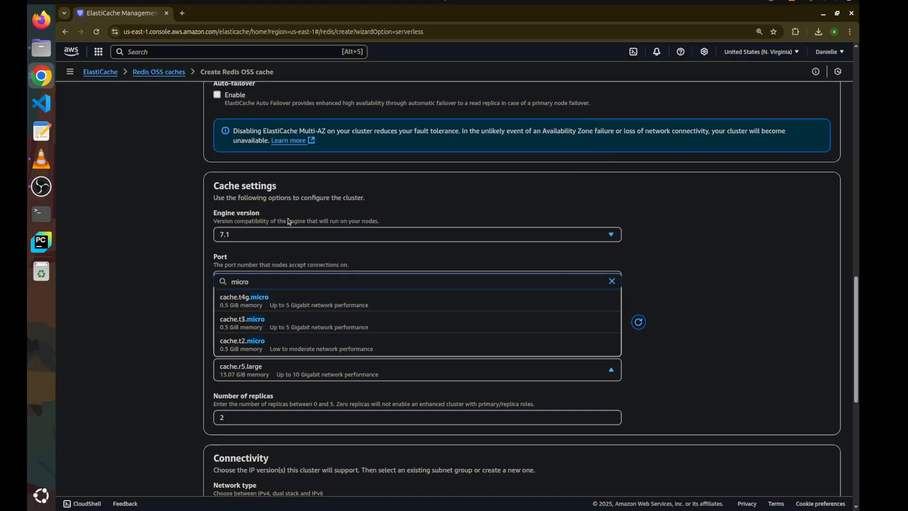
left_click(254, 342)
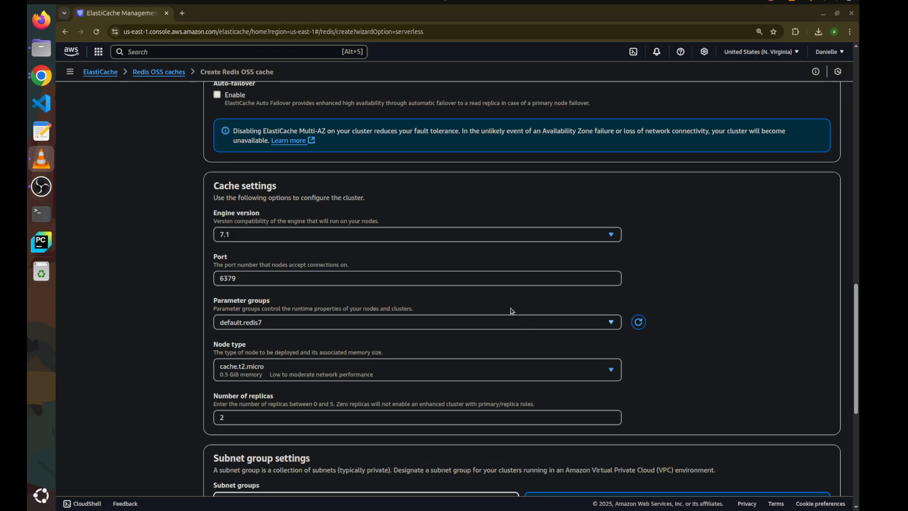
scroll(305, 379, "down", 1)
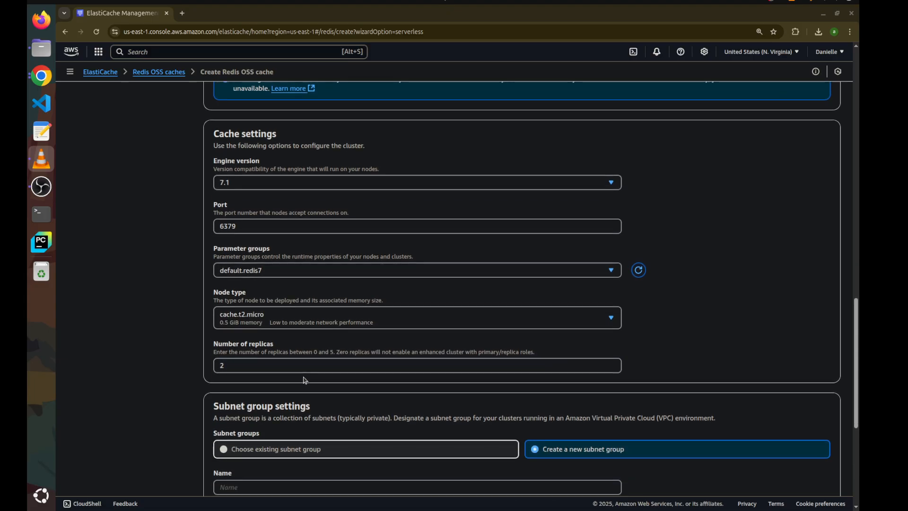
left_click(294, 367)
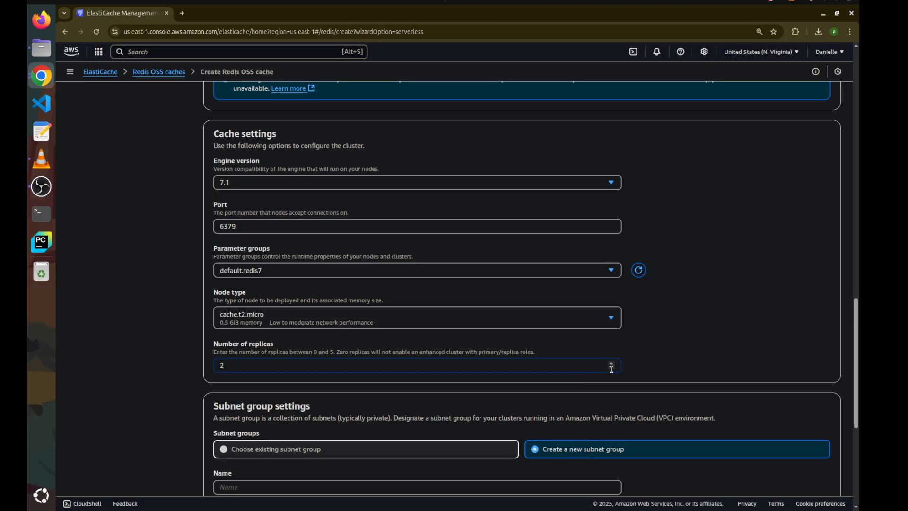
type("0")
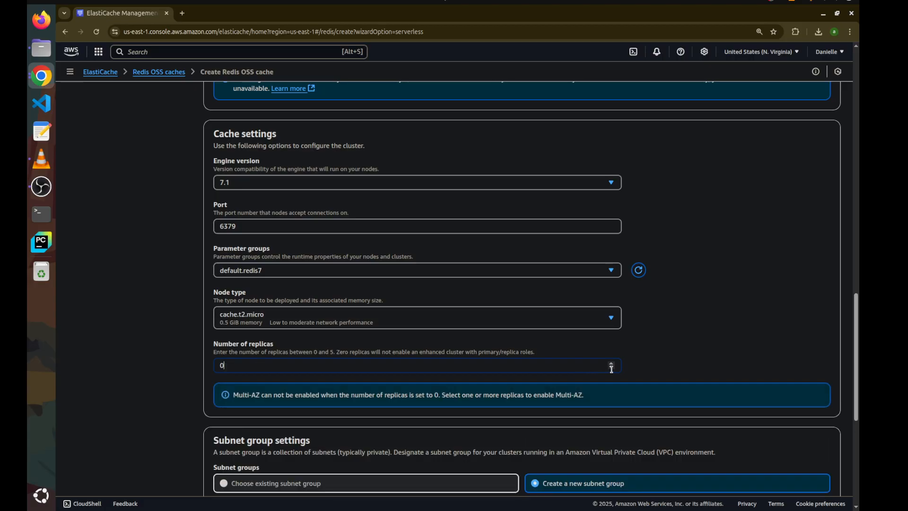
left_click(332, 390)
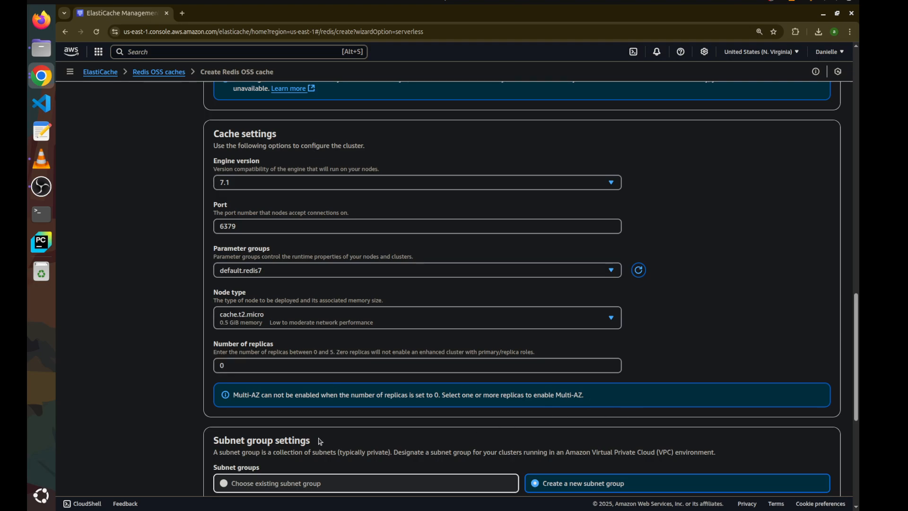
Assign the APPLICATIONS-vpc VPC to the new subnet group.
scroll(308, 426, "down", 1)
scroll(309, 426, "down", 4)
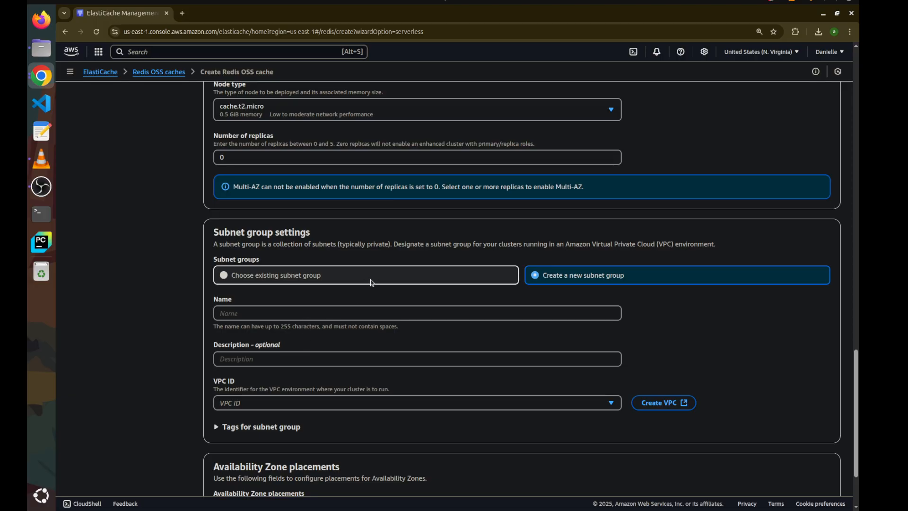
left_click(465, 316)
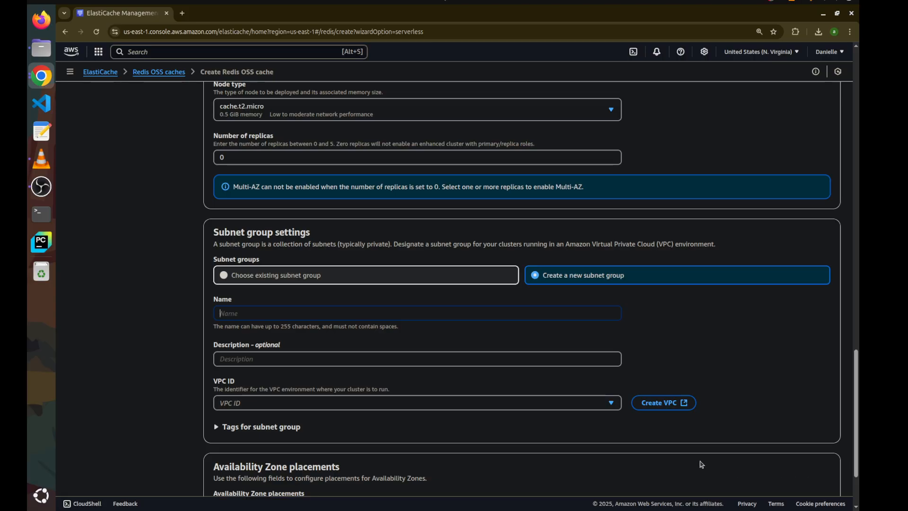
left_click(608, 402)
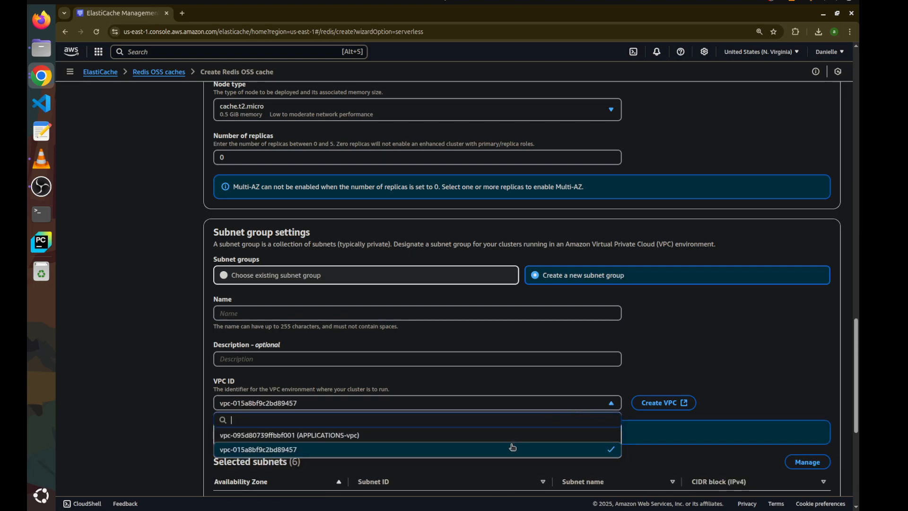
left_click(456, 435)
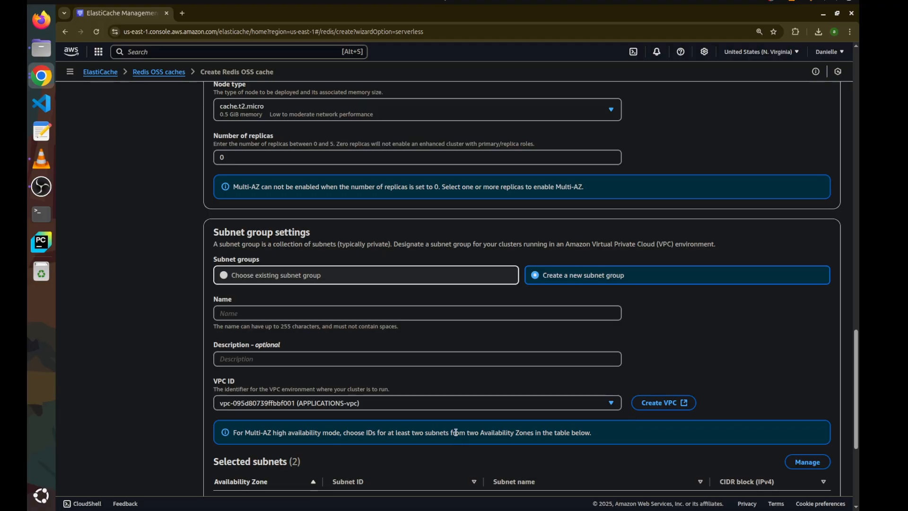
scroll(457, 437, "down", 2)
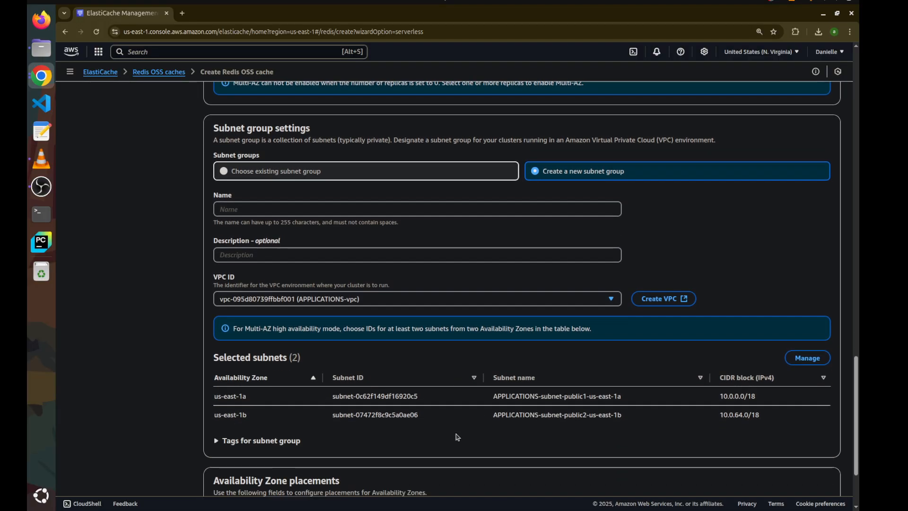
Switch the new subnet group's VPC to vpc-015a8bf9c2bd89457 and name the group my-fisrt-subnet-group.
left_click(359, 299)
left_click(335, 345)
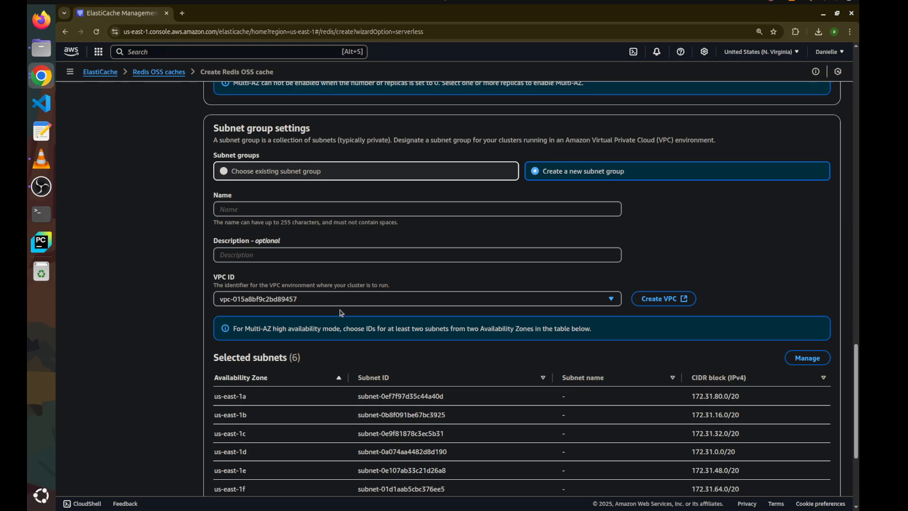
scroll(341, 313, "down", 2)
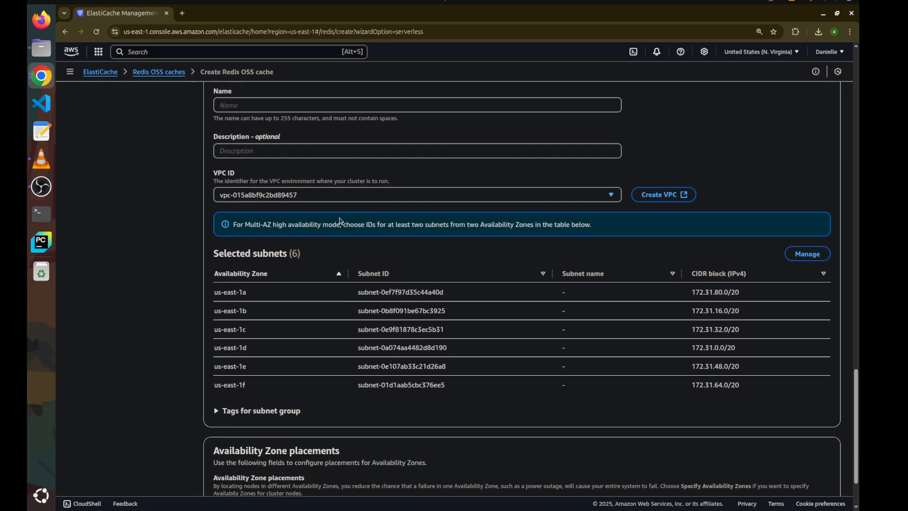
scroll(339, 220, "up", 3)
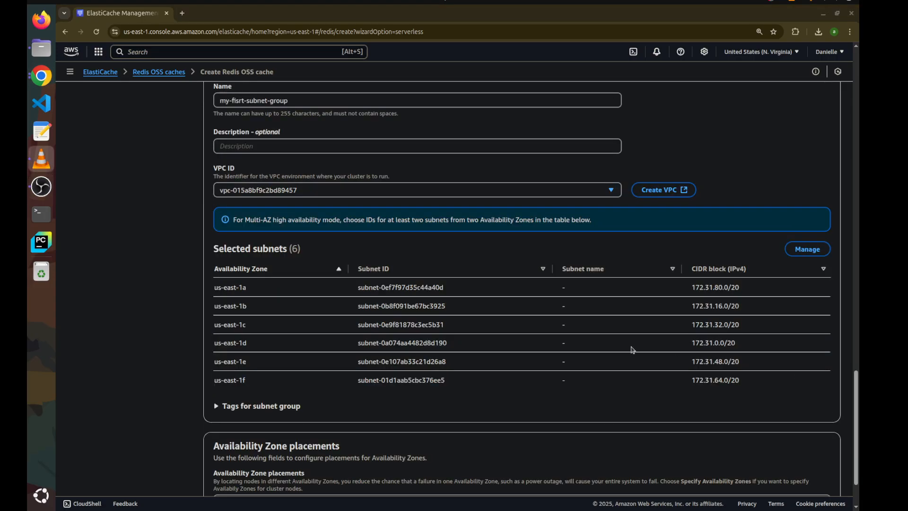
scroll(596, 346, "down", 3)
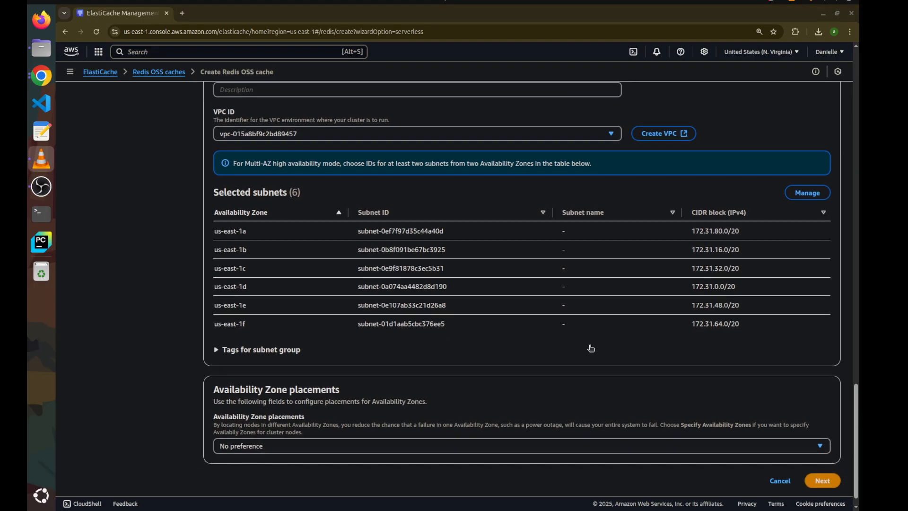
Examine the Availability Zone placement options, keeping No preference, and expand the subnet group's tags section.
left_click(383, 424)
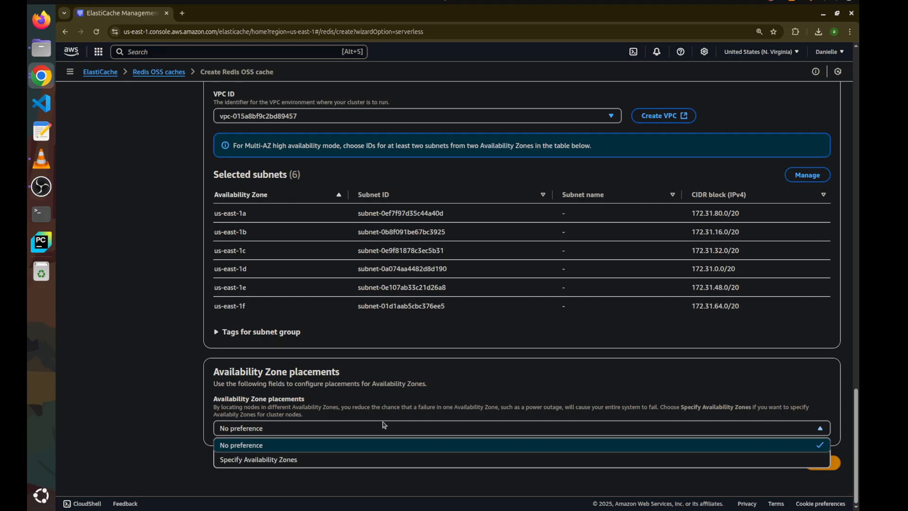
left_click(361, 405)
left_click(286, 331)
scroll(288, 340, "down", 3)
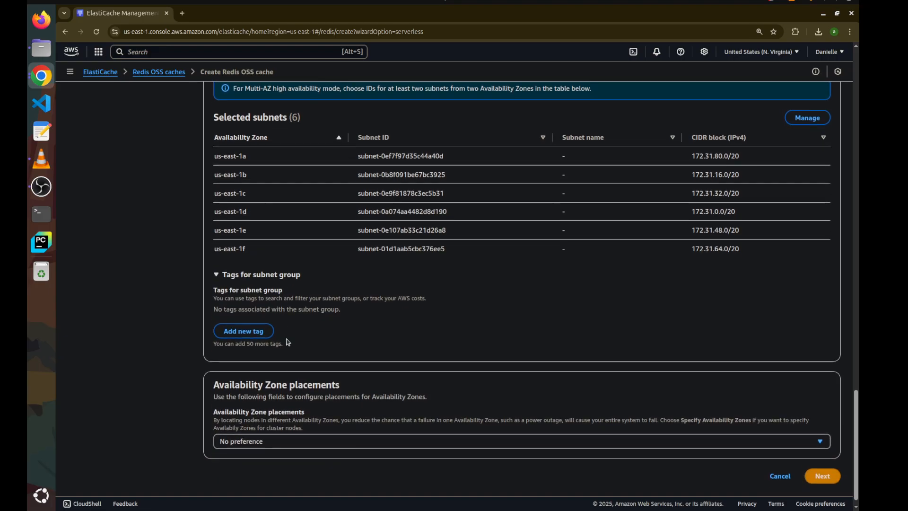
left_click(279, 428)
left_click(279, 427)
scroll(303, 402, "up", 10)
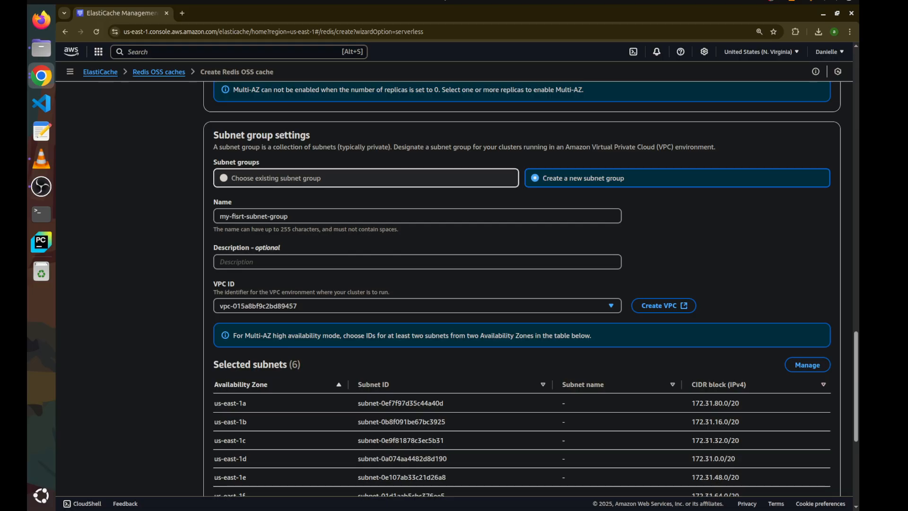
Accept the cache settings and continue to the advanced settings.
scroll(732, 415, "down", 4)
scroll(814, 433, "down", 3)
left_click(822, 462)
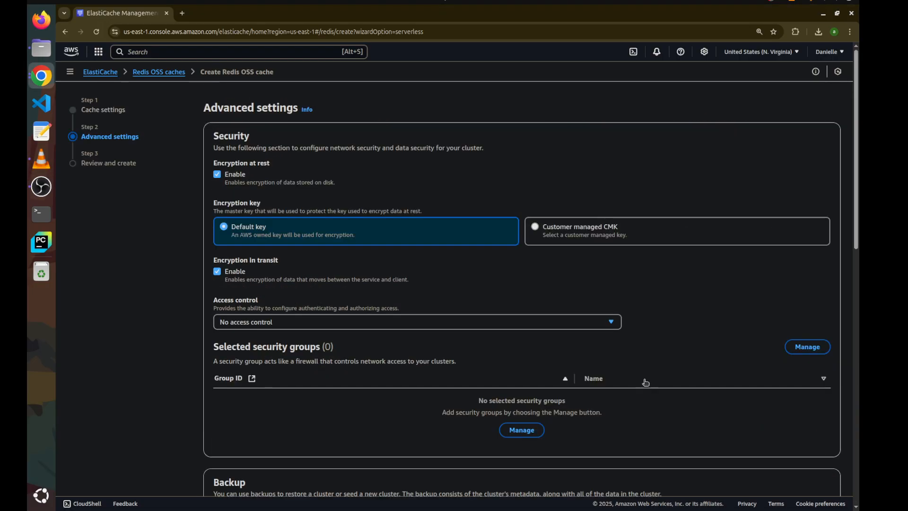
Disable encryption at rest and encryption in transit in the cluster's security settings.
key("alt+Tab")
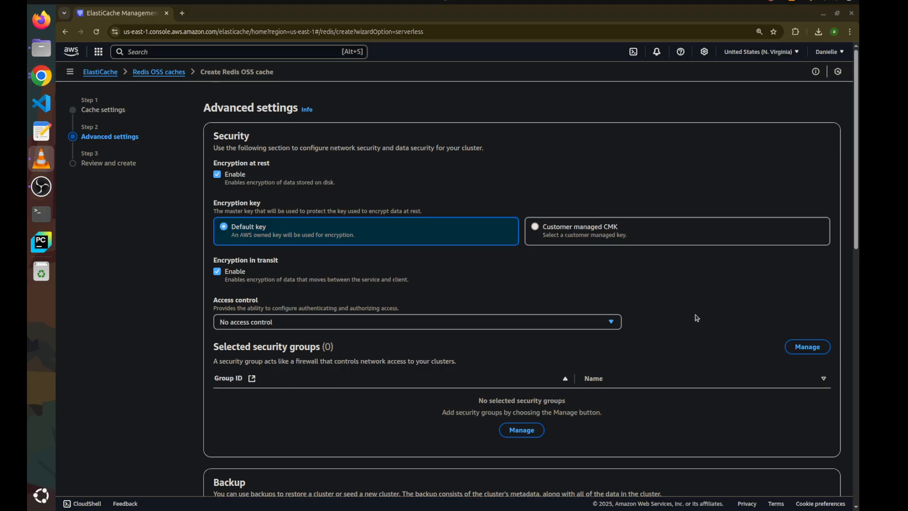
left_click(231, 178)
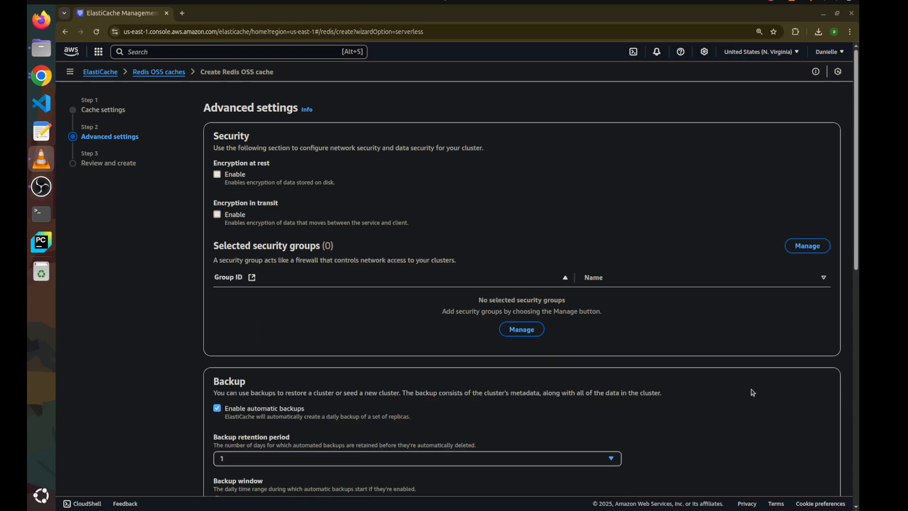
scroll(752, 387, "down", 3)
scroll(740, 379, "up", 4)
Try enabling encryption in transit to see the access control options, and disable it again.
left_click(308, 219)
left_click(288, 265)
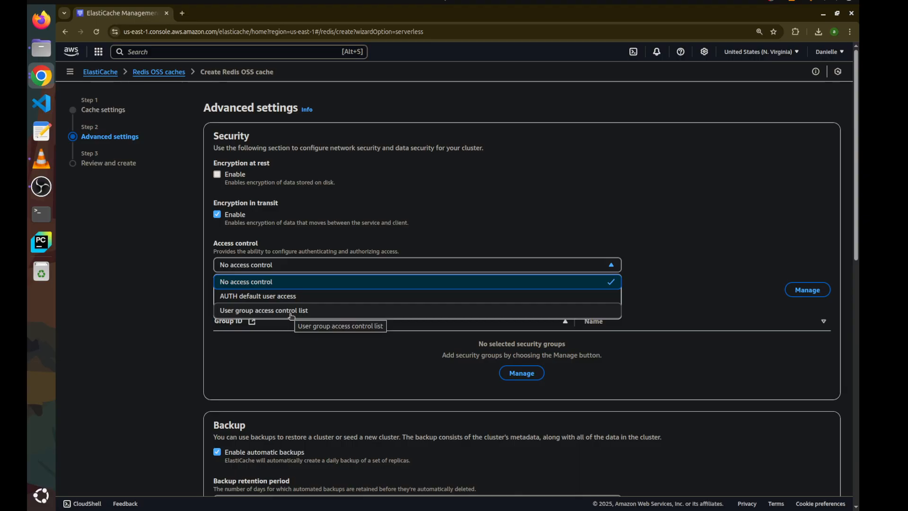
left_click(226, 218)
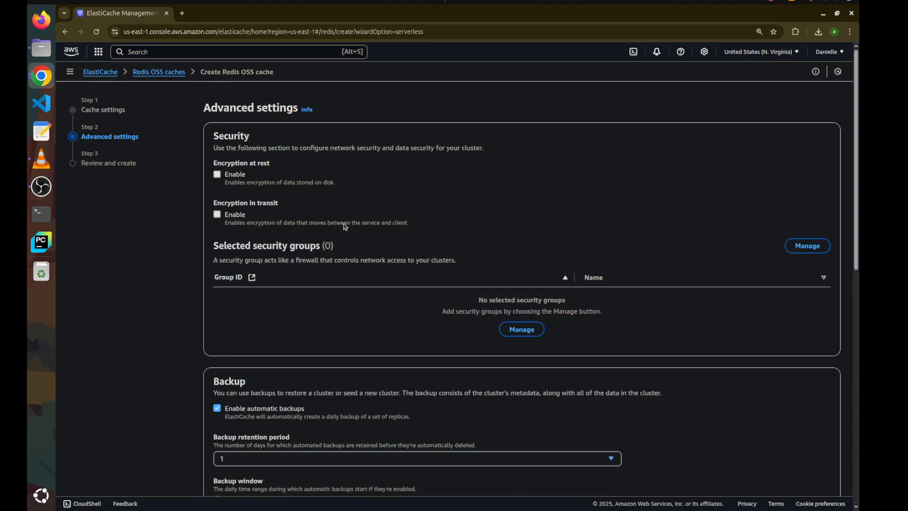
Look through the security groups available for the cluster and close the list without choosing any.
scroll(388, 276, "down", 3)
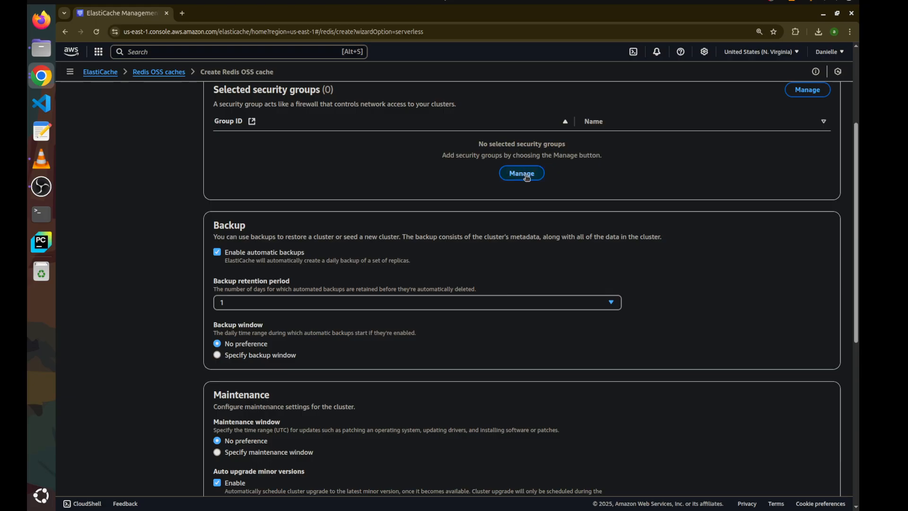
left_click(529, 174)
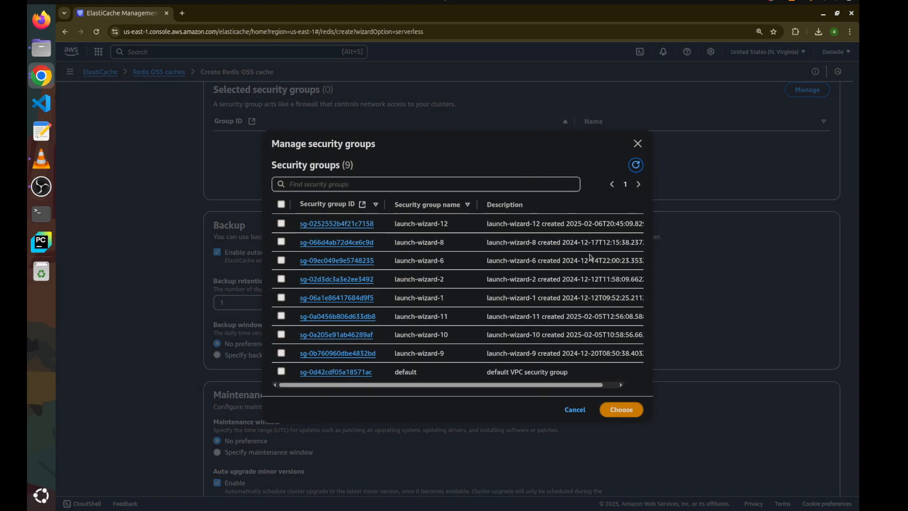
left_click(637, 143)
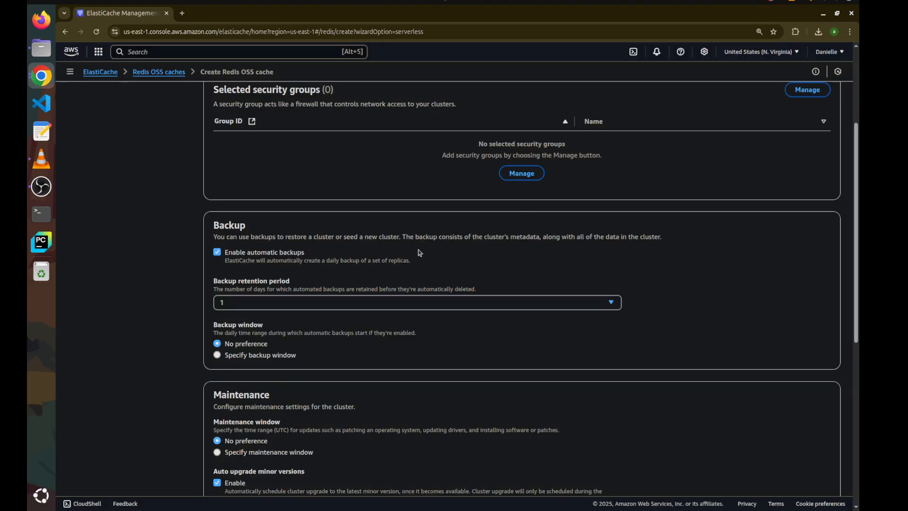
Try automatic backups with a retention period of 12 days and a specified backup window lasting 19 hours.
scroll(404, 257, "down", 1)
scroll(404, 257, "down", 3)
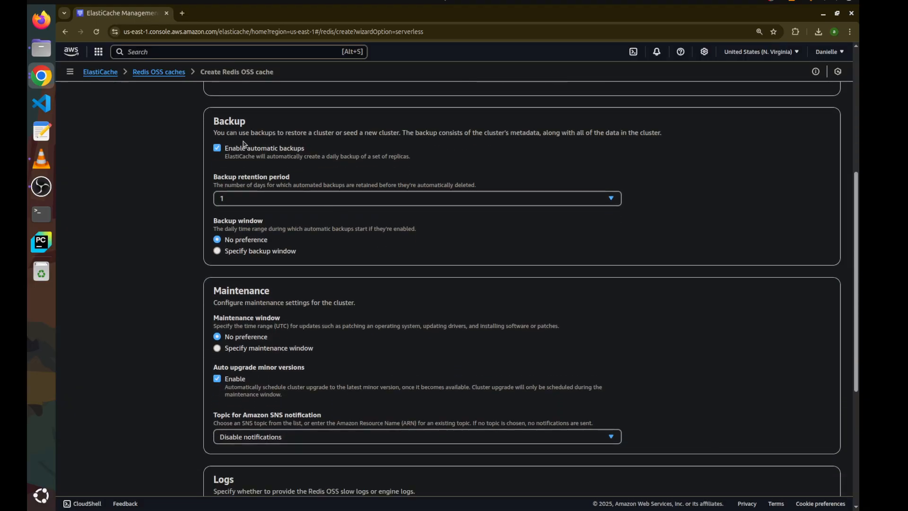
left_click(218, 148)
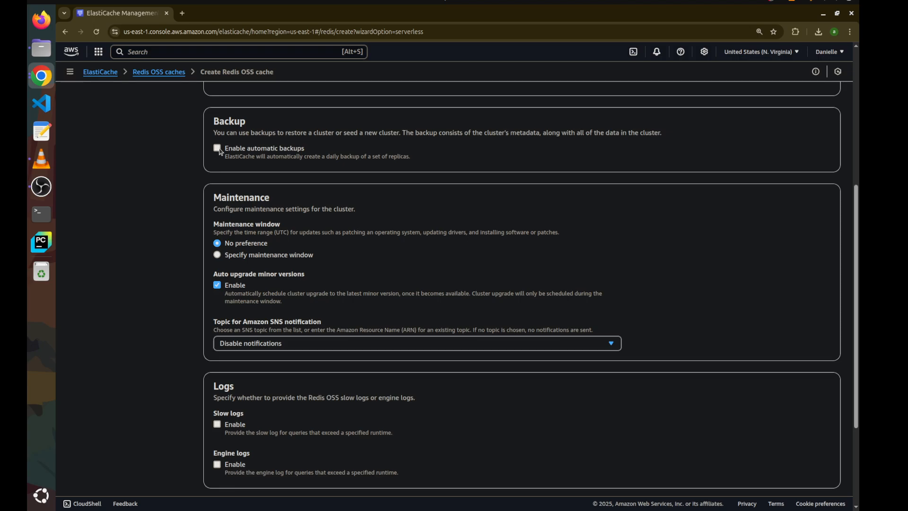
left_click(217, 149)
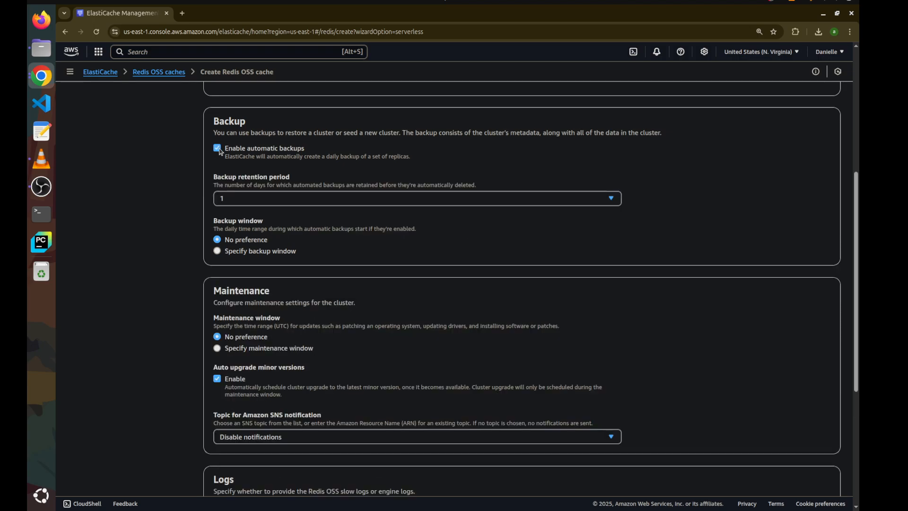
left_click(609, 198)
left_click(385, 372)
left_click(282, 255)
left_click(569, 350)
left_click(455, 313)
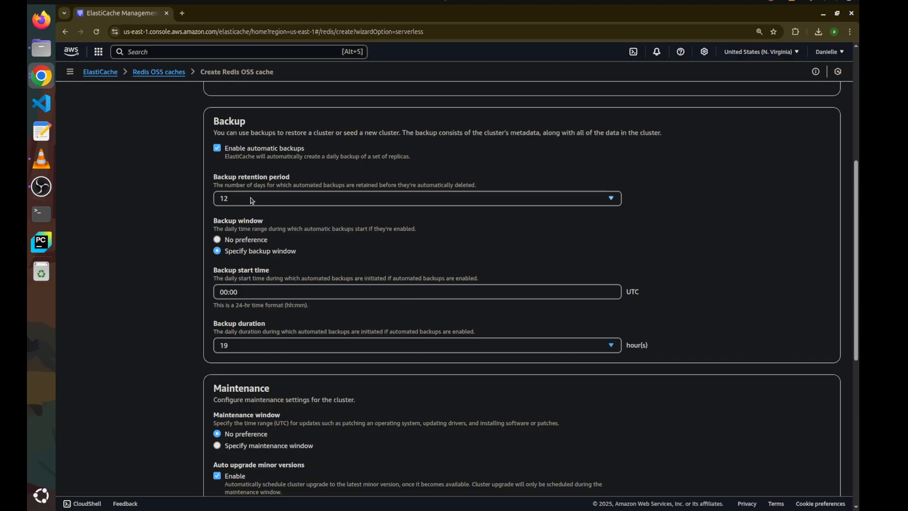
Disable automatic backups and the auto upgrade of minor versions for the cluster.
left_click(216, 148)
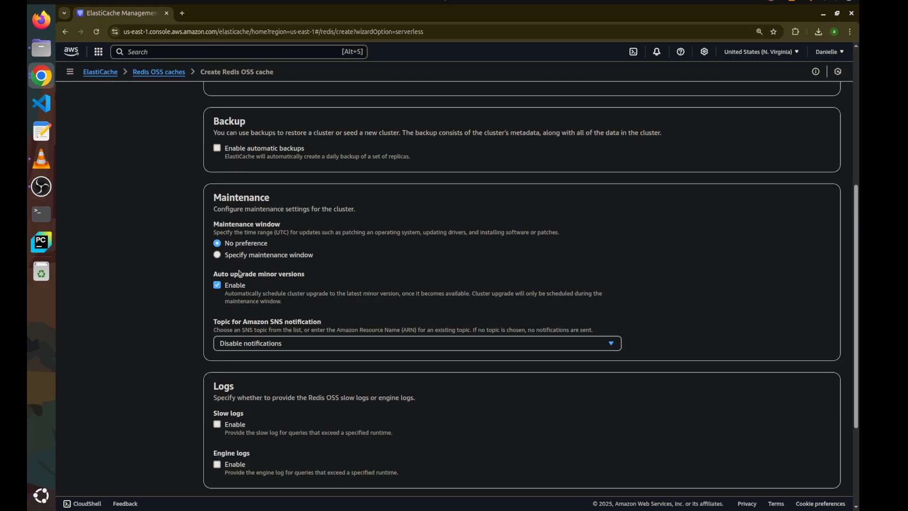
left_click(226, 287)
scroll(239, 289, "down", 3)
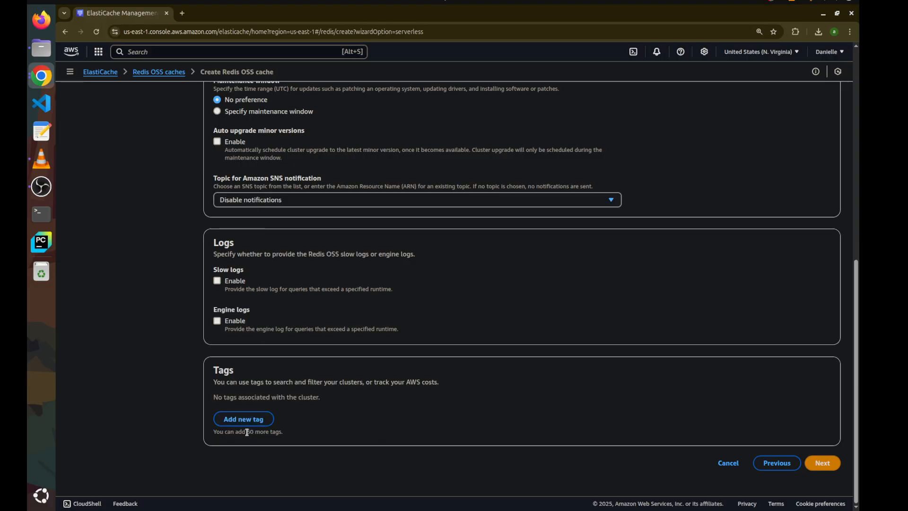
Continue to the review page, check the configuration summary and create the cluster.
left_click(821, 465)
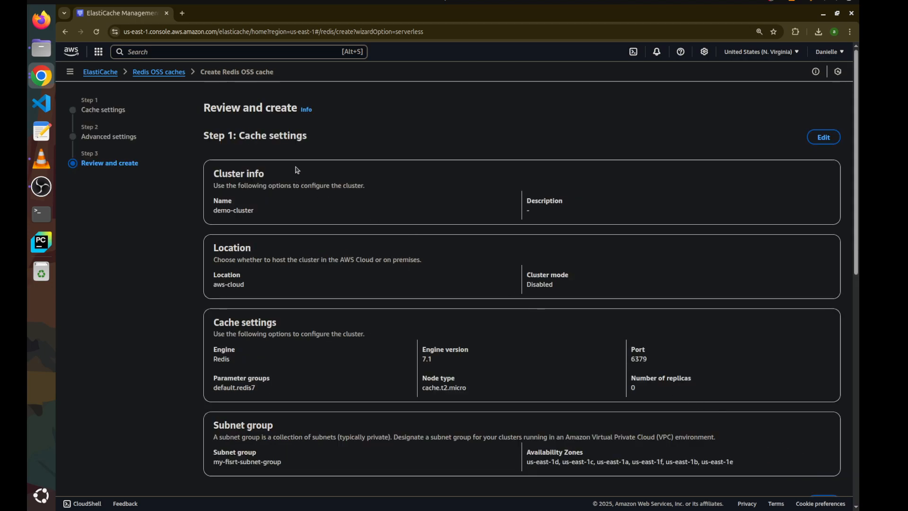
left_click_drag(204, 105, 763, 473)
left_click(539, 417)
scroll(548, 428, "down", 2)
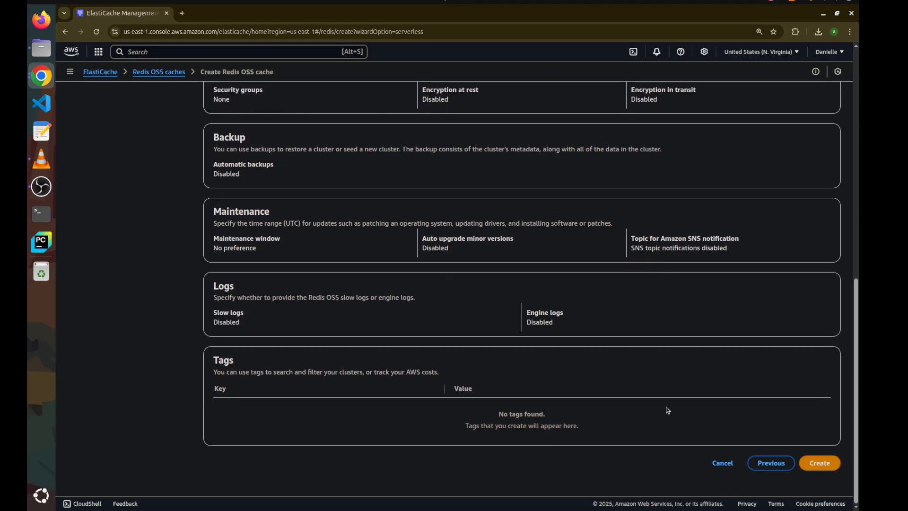
left_click(818, 464)
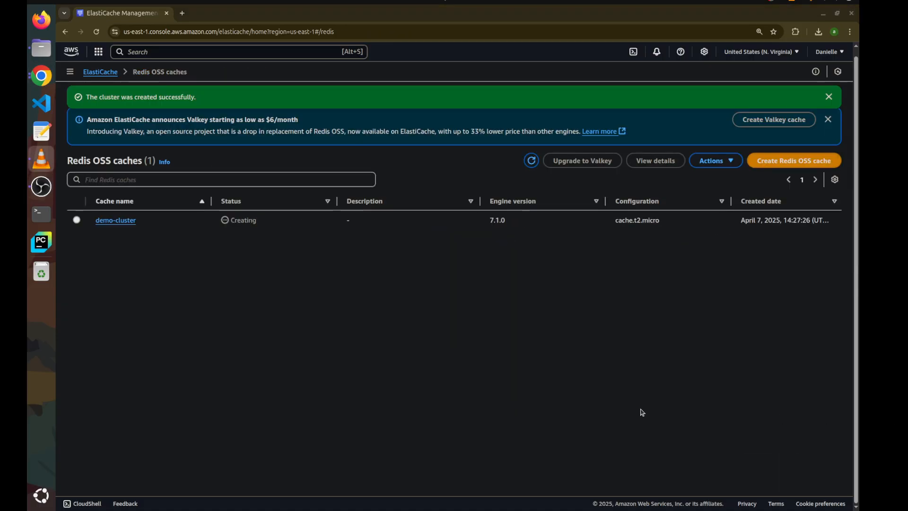
Open demo-cluster and examine its primary and reader endpoint fields, connectivity, security and connected compute resources.
left_click(122, 221)
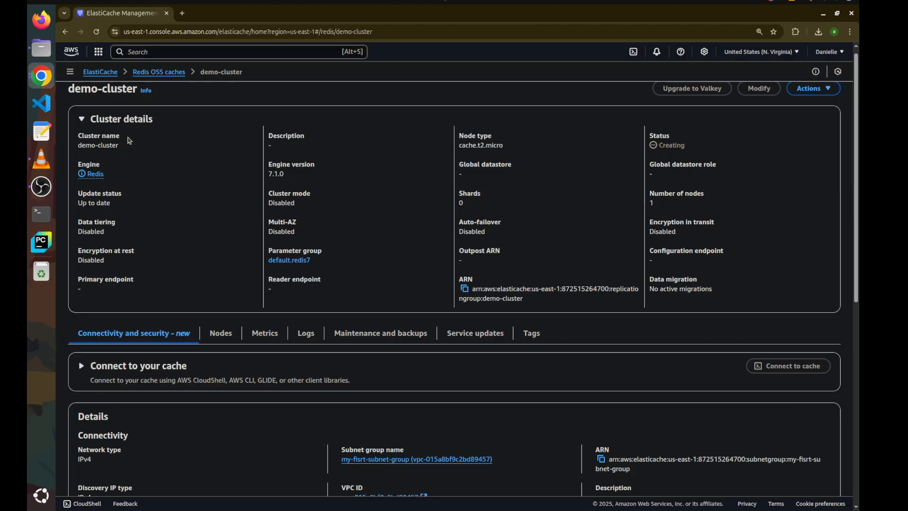
left_click_drag(135, 280, 77, 282)
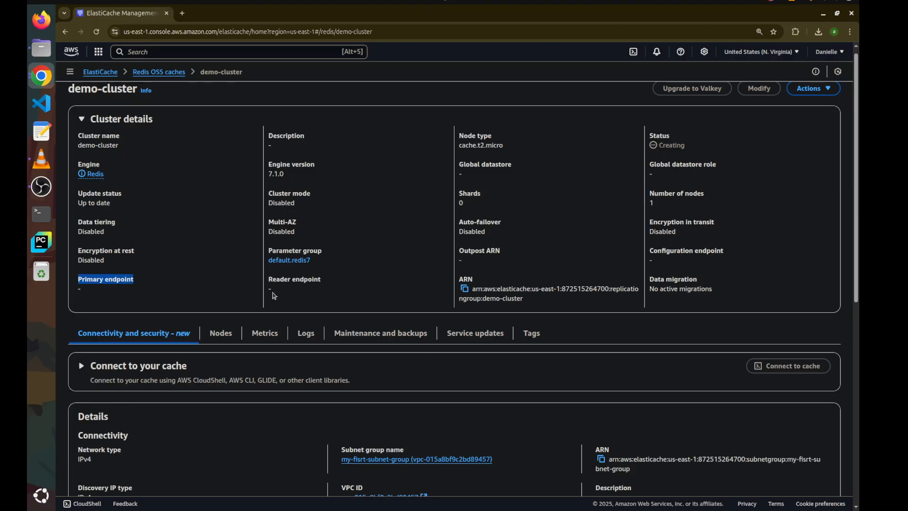
left_click_drag(322, 280, 251, 283)
left_click(251, 284)
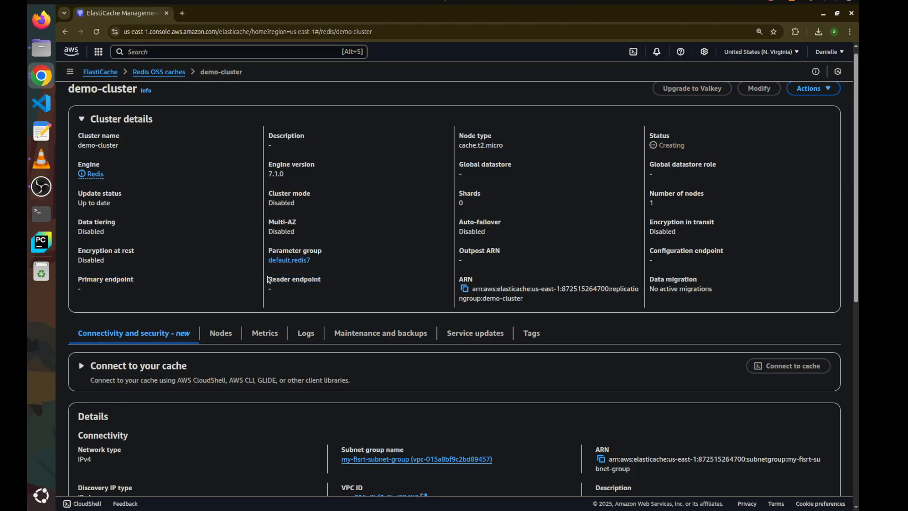
scroll(325, 313, "down", 3)
scroll(326, 313, "up", 3)
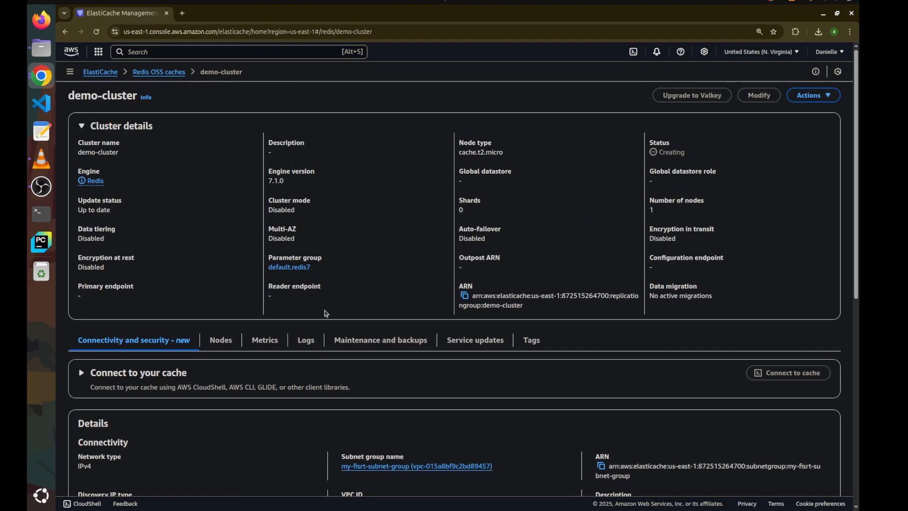
scroll(326, 313, "down", 5)
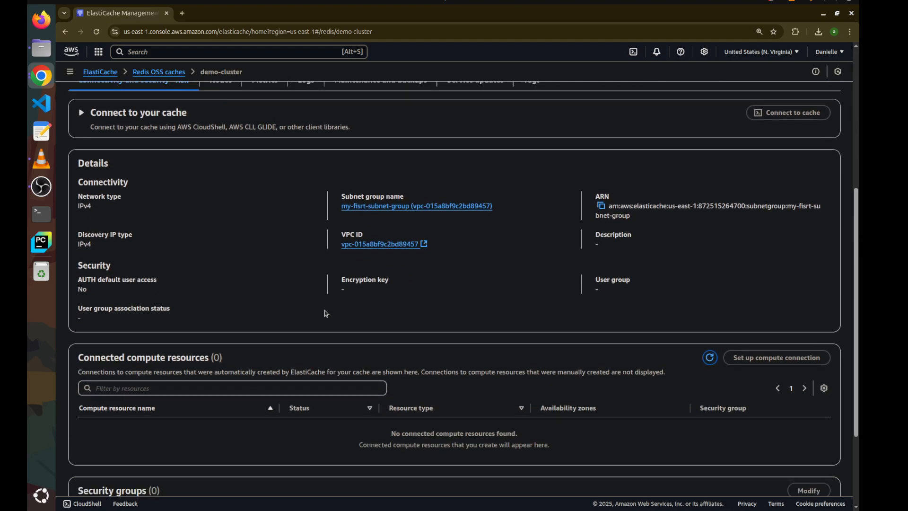
scroll(326, 313, "down", 3)
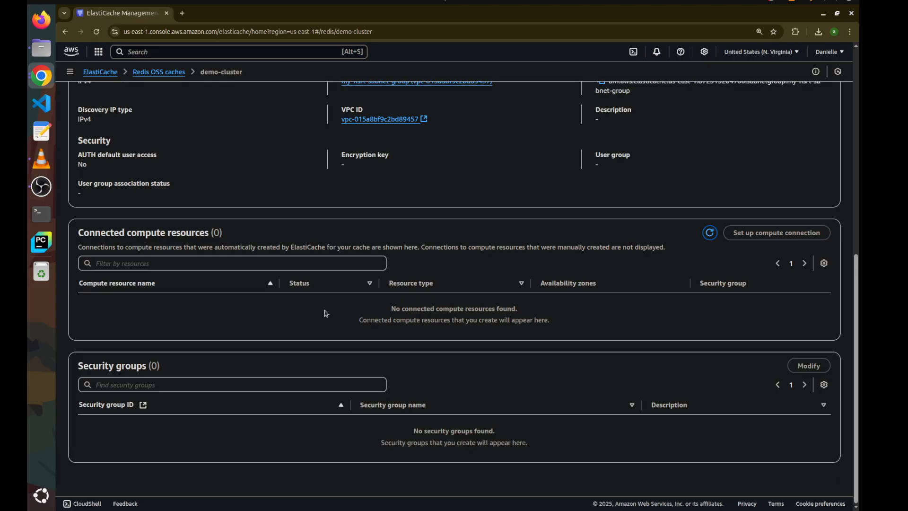
scroll(326, 313, "up", 6)
scroll(326, 313, "up", 3)
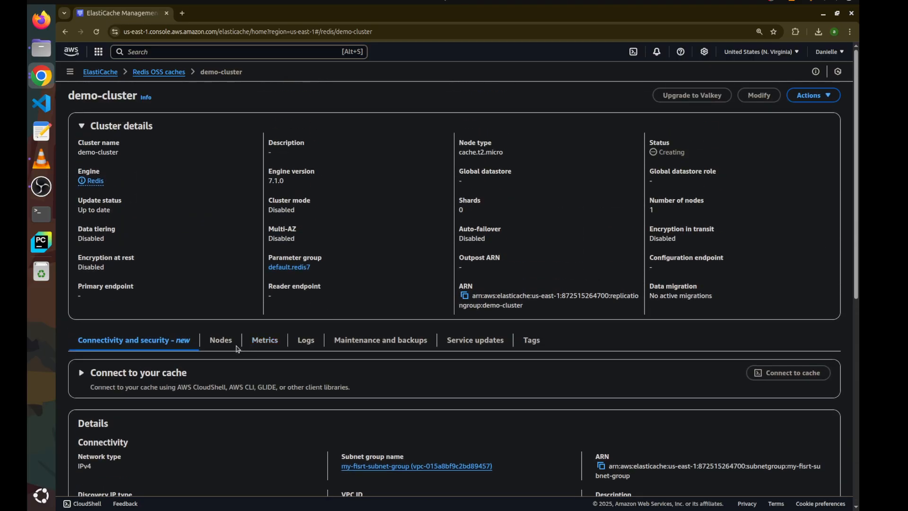
View the cluster's nodes, return to the Redis OSS caches list and reopen demo-cluster to check its connectivity details.
left_click(218, 340)
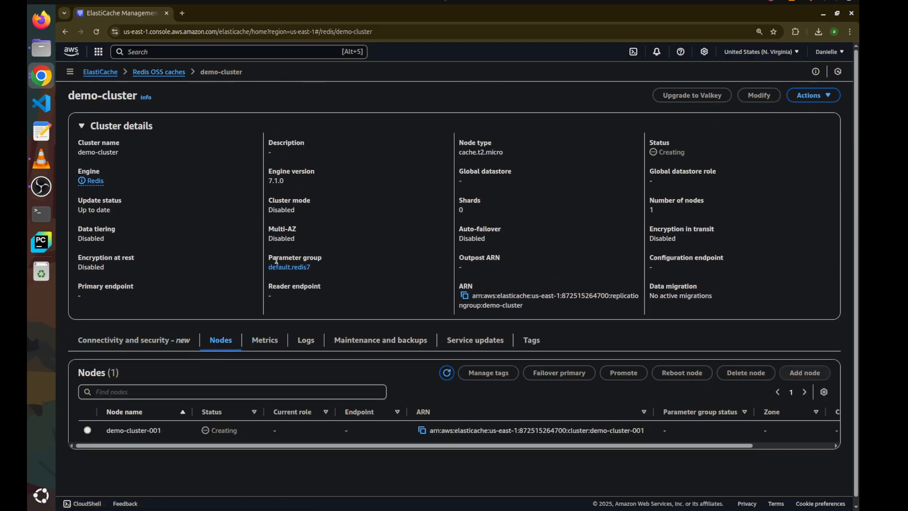
scroll(268, 307, "down", 1)
left_click(160, 71)
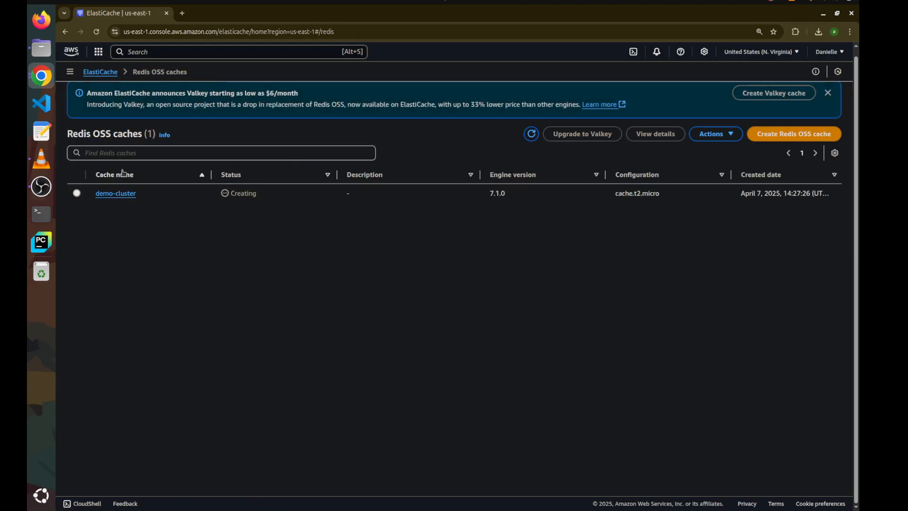
left_click(125, 194)
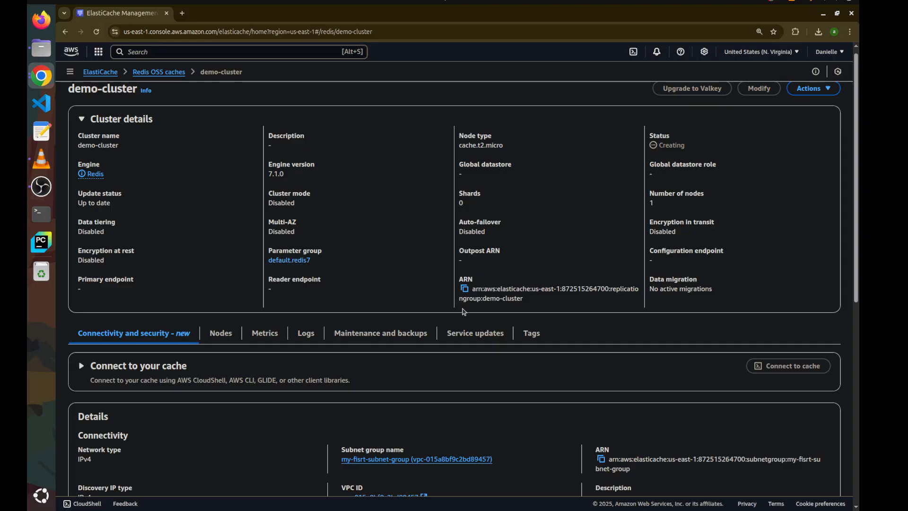
scroll(461, 310, "down", 5)
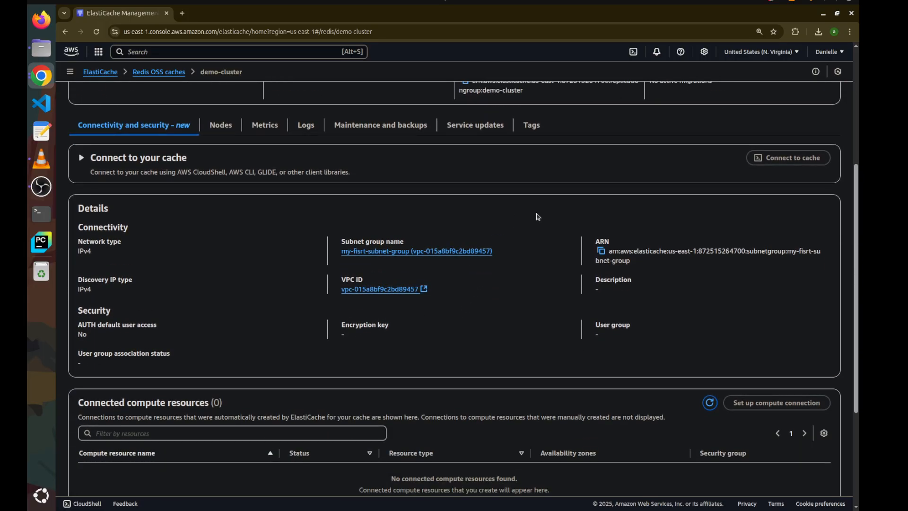
Reopen demo-cluster from the Redis OSS caches list and check its primary and reader endpoints and its service updates.
scroll(779, 225, "down", 2)
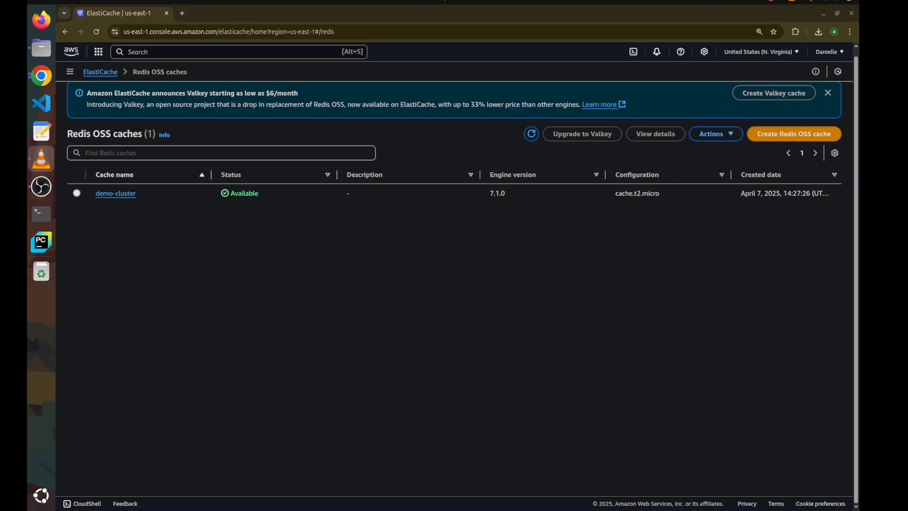
left_click(115, 194)
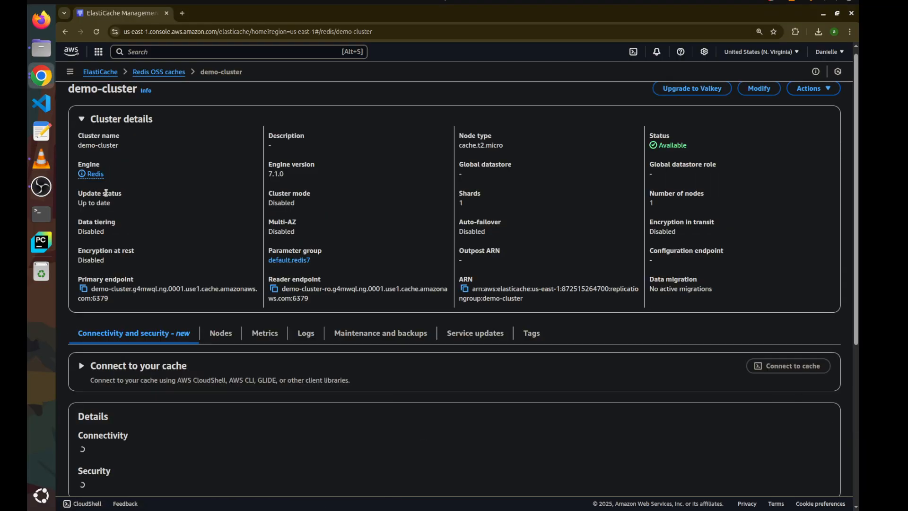
left_click_drag(135, 287, 267, 331)
left_click(299, 295)
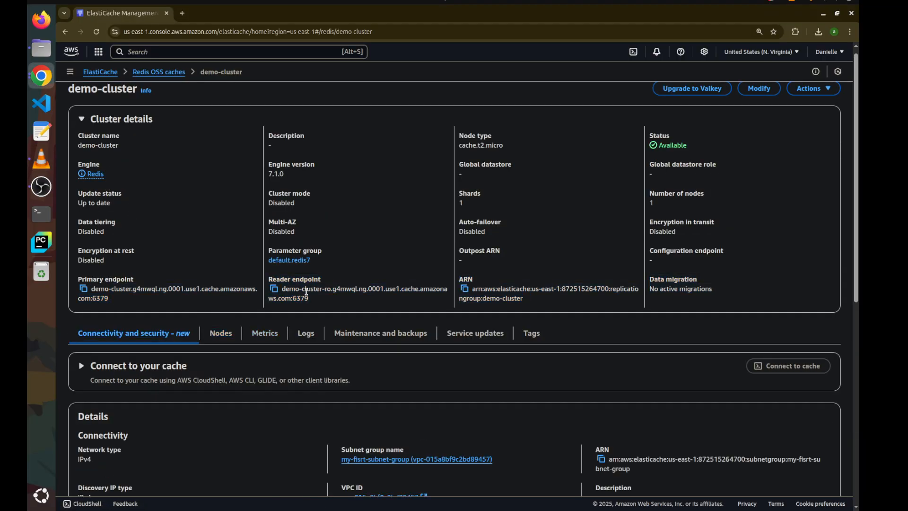
left_click(482, 337)
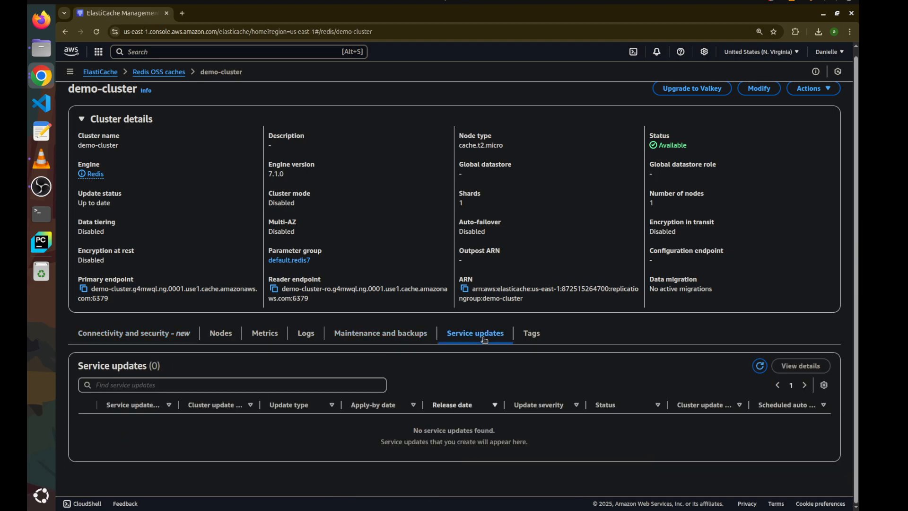
Examine the slow logs and engine logs settings of demo-cluster.
left_click(306, 334)
scroll(318, 371, "down", 2)
scroll(318, 372, "down", 1)
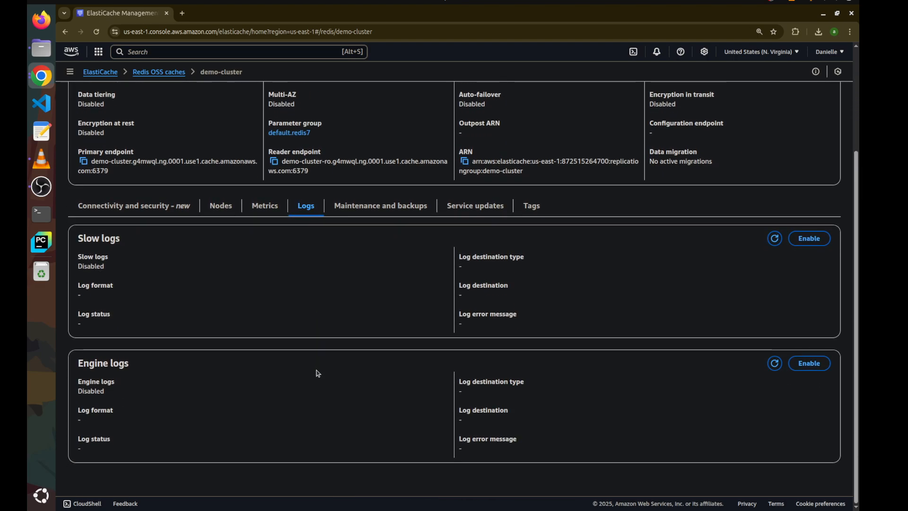
scroll(317, 373, "up", 3)
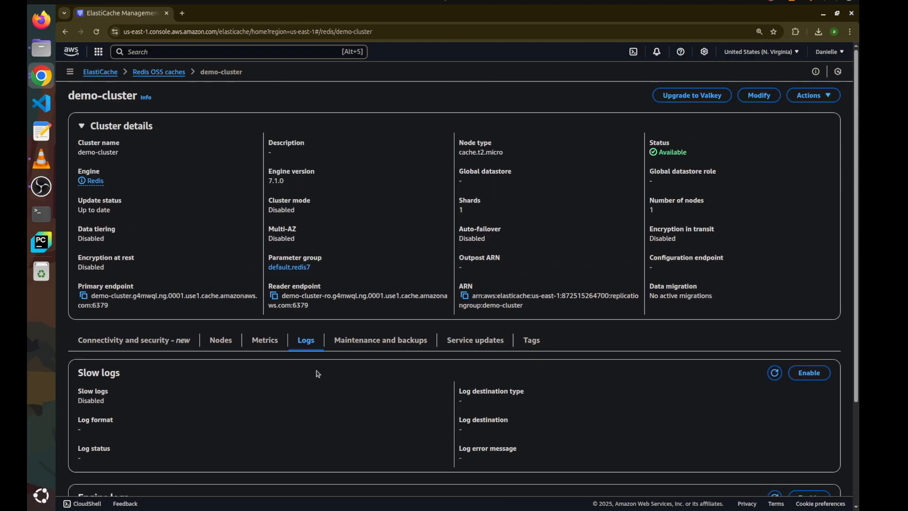
scroll(317, 373, "down", 3)
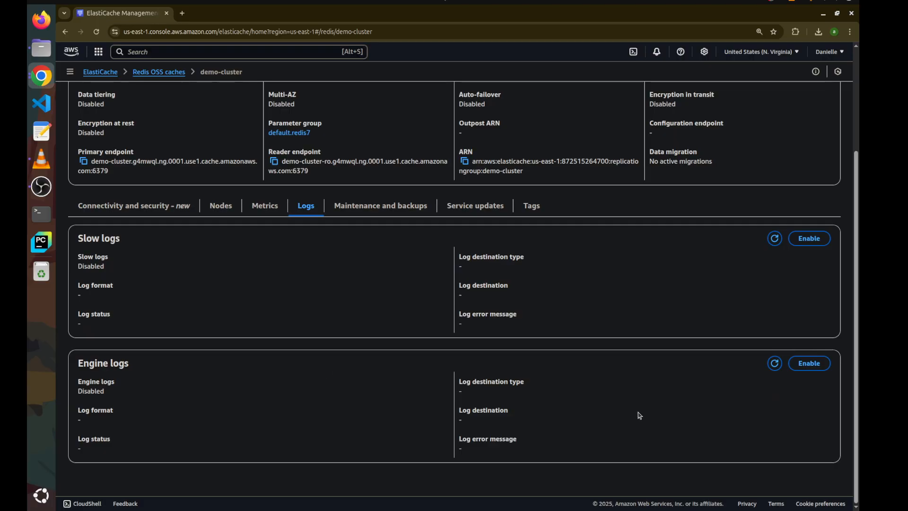
scroll(470, 411, "up", 3)
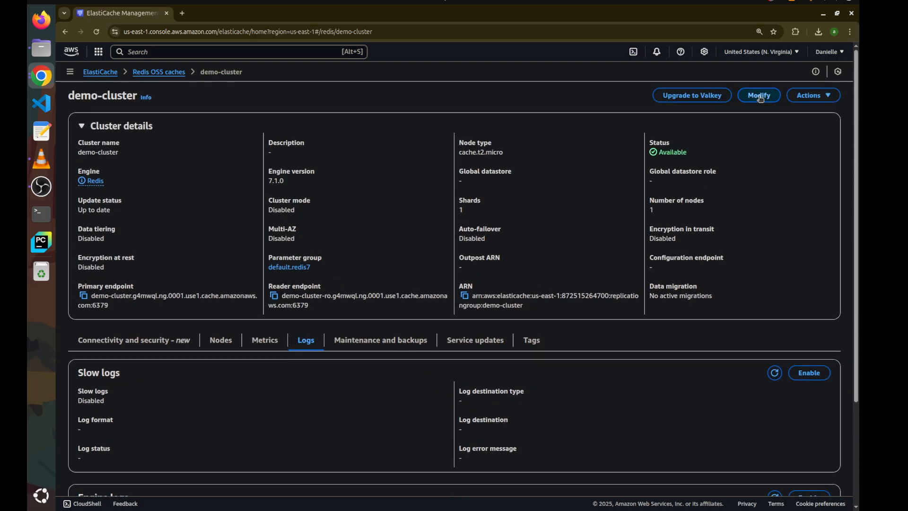
Open the deletion confirmation for demo-cluster.
left_click(807, 96)
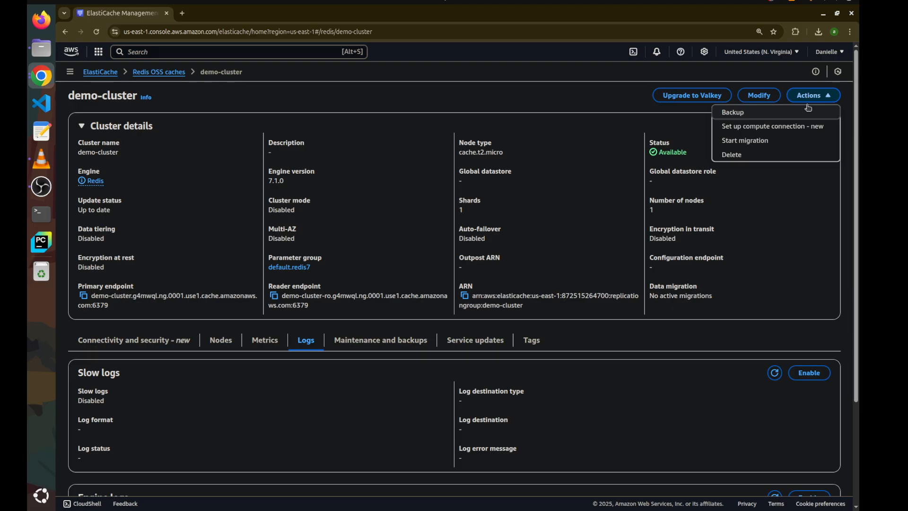
left_click(736, 155)
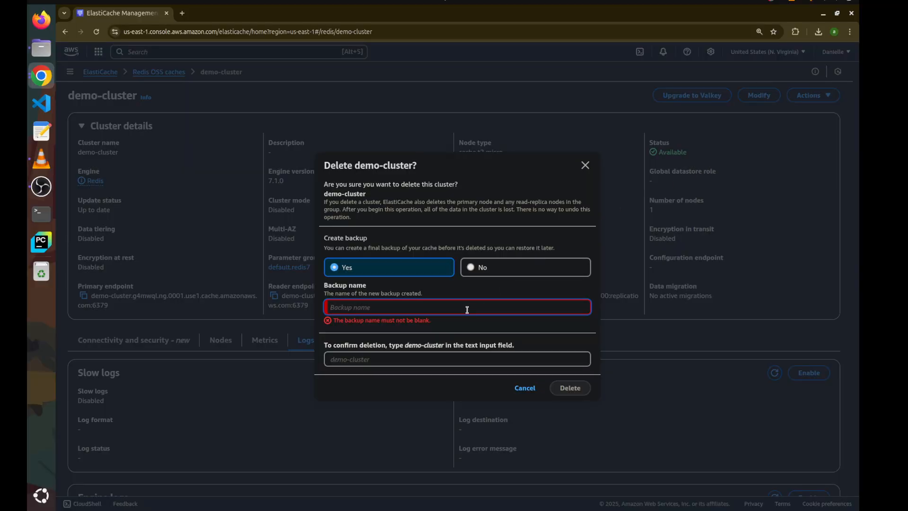
type("ba")
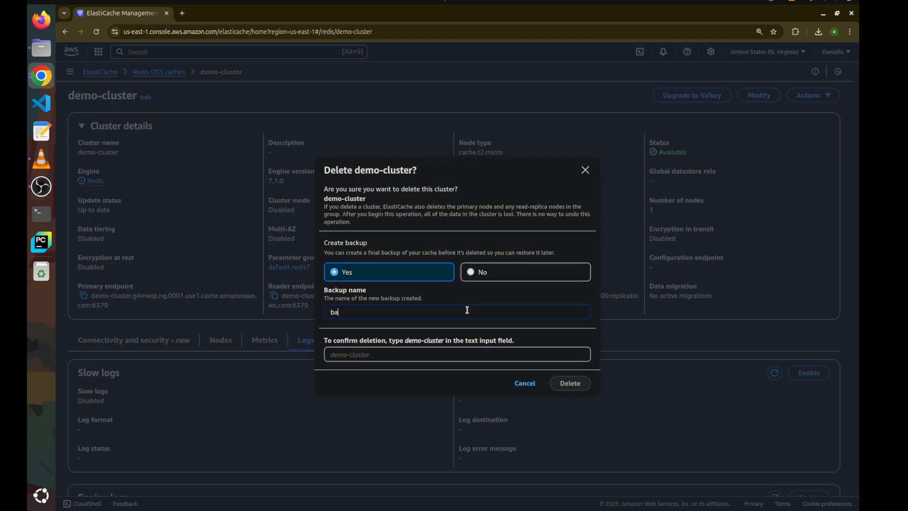
key("BackSpace")
key("BackSpace")
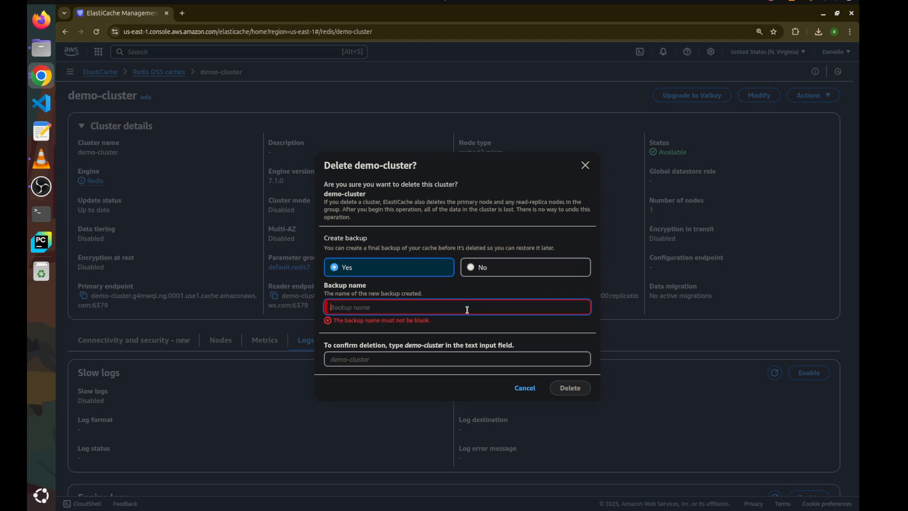
Decline the final backup, enter demo-cluster as the confirmation text and delete the cluster.
left_click(475, 269)
left_click(458, 355)
type("demo")
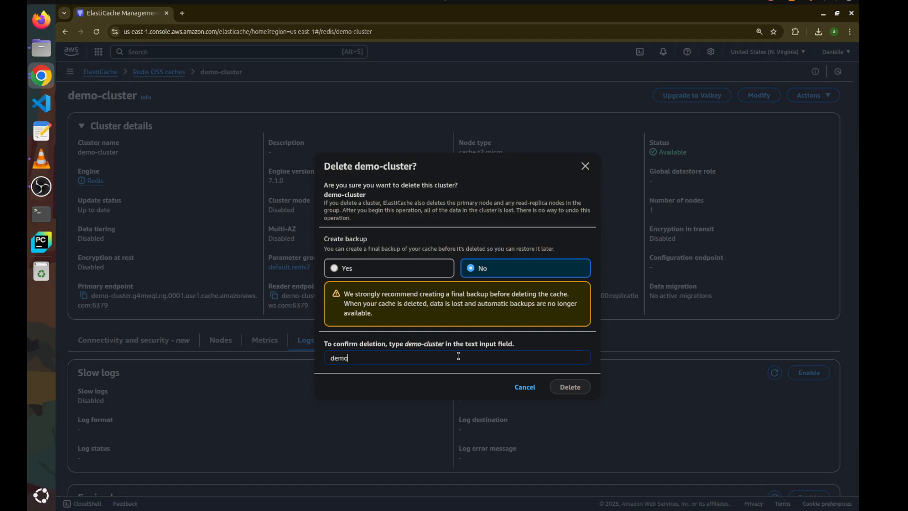
type("-cluster")
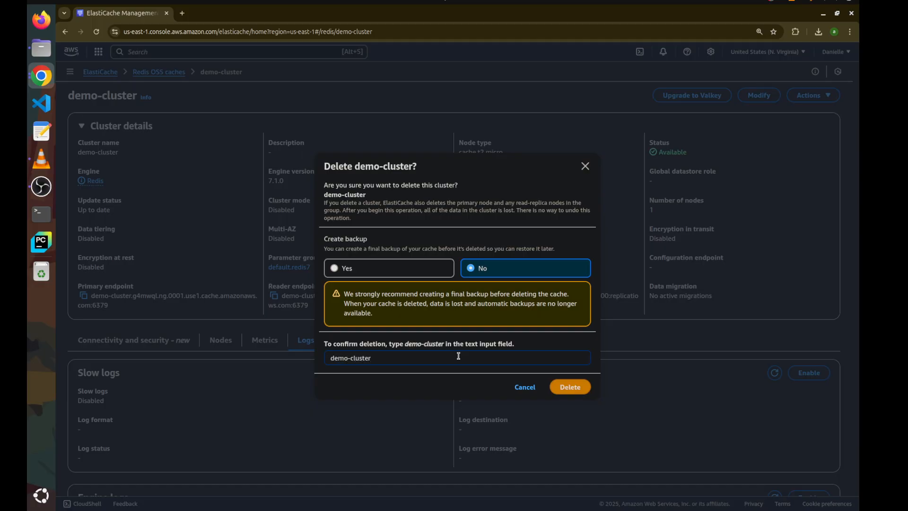
left_click(565, 388)
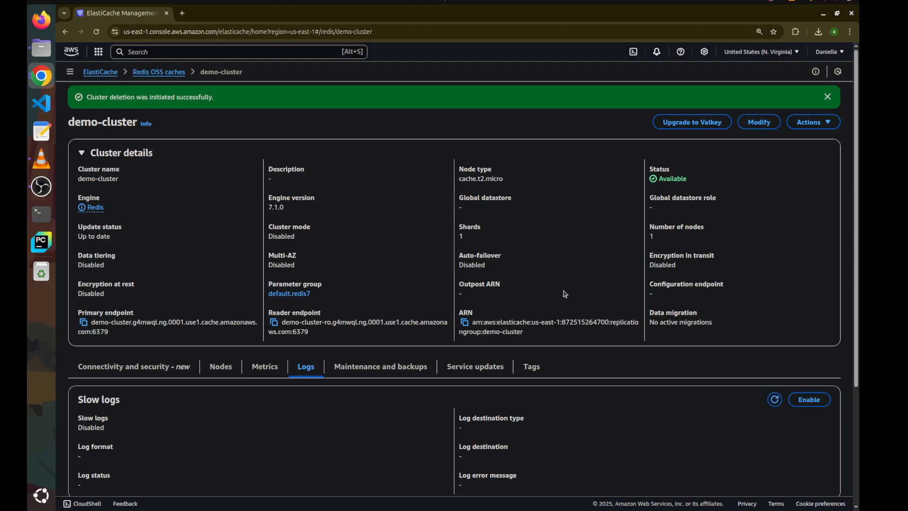
Return to the Redis OSS caches list and refresh it to check the status of demo-cluster.
left_click(172, 73)
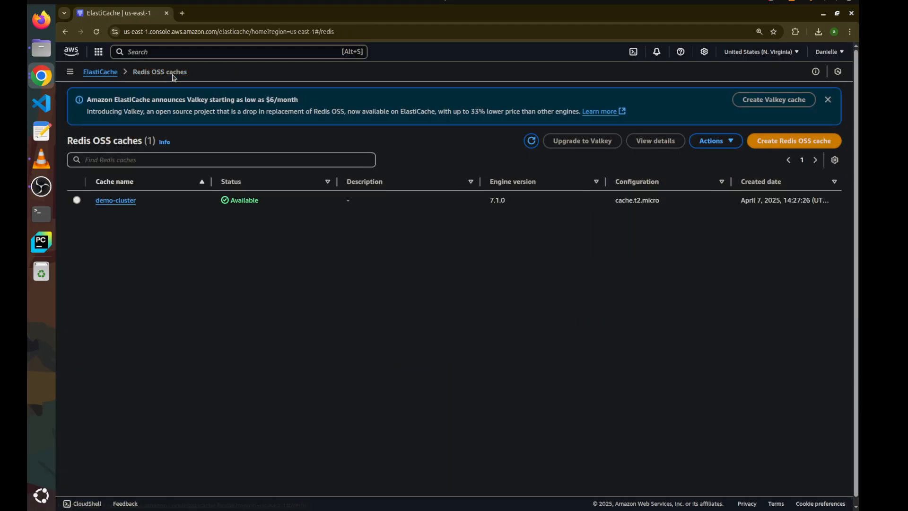
left_click(530, 140)
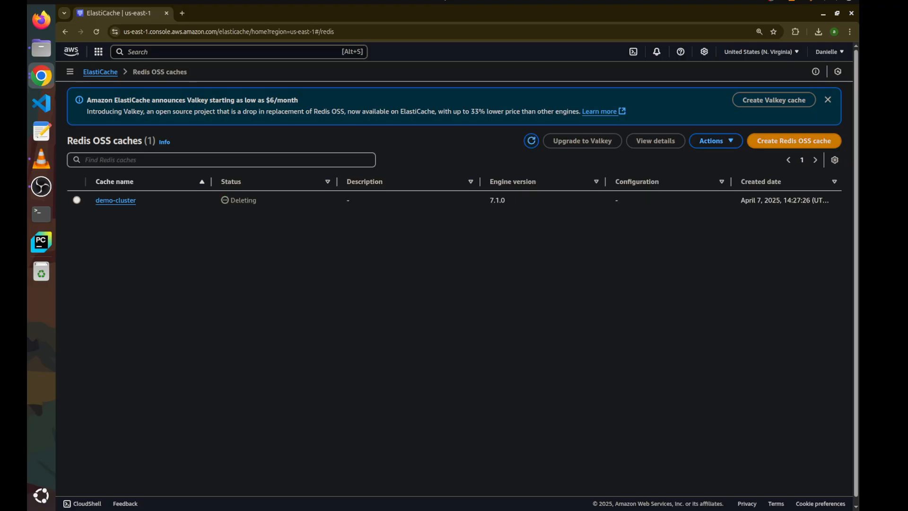